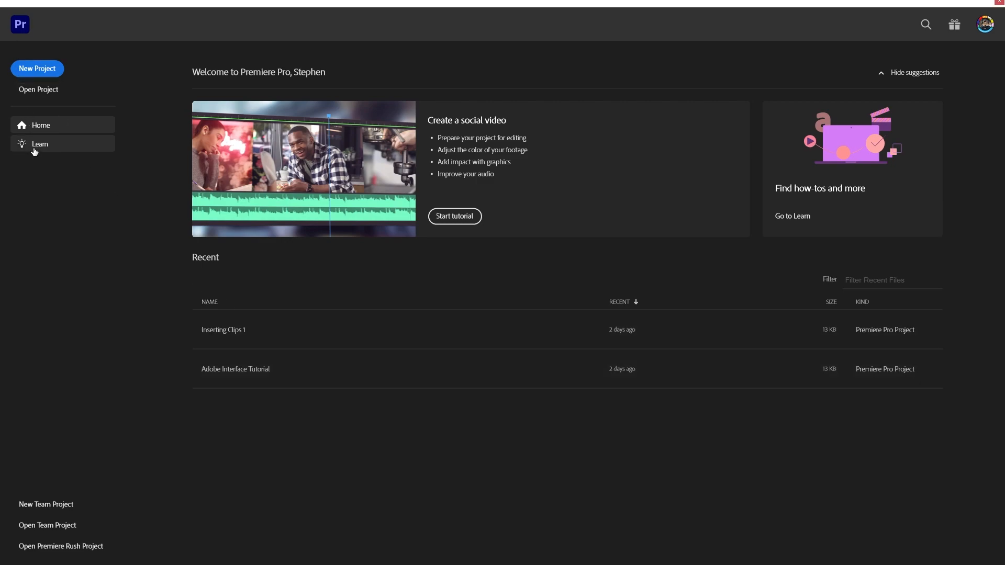
Step: Look through the hands-on and web tutorials on the Learn page and return to Home
{"action": "left_click", "coordinate": [34, 148]}
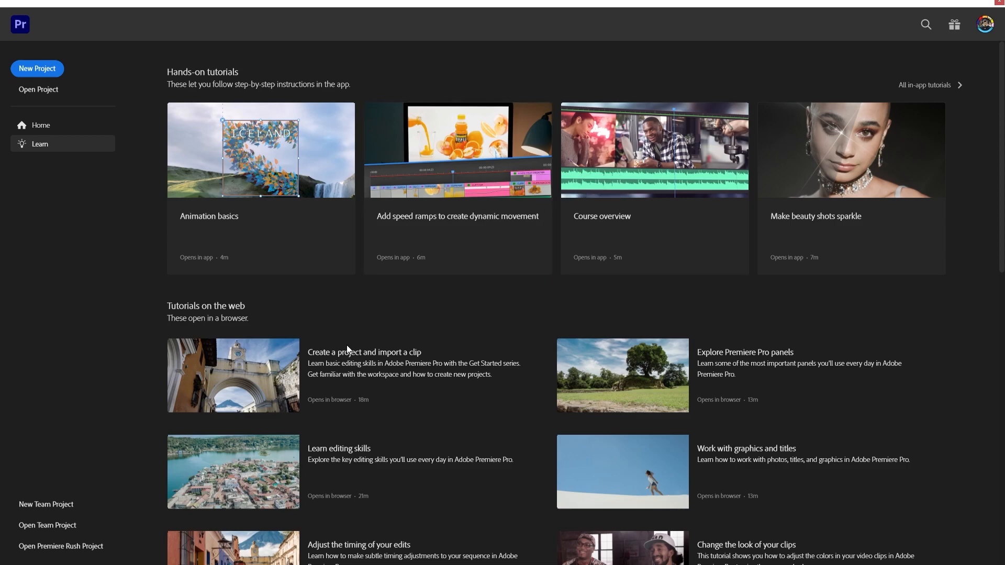
{"action": "scroll", "coordinate": [417, 394], "scroll_direction": "down", "scroll_amount": 9}
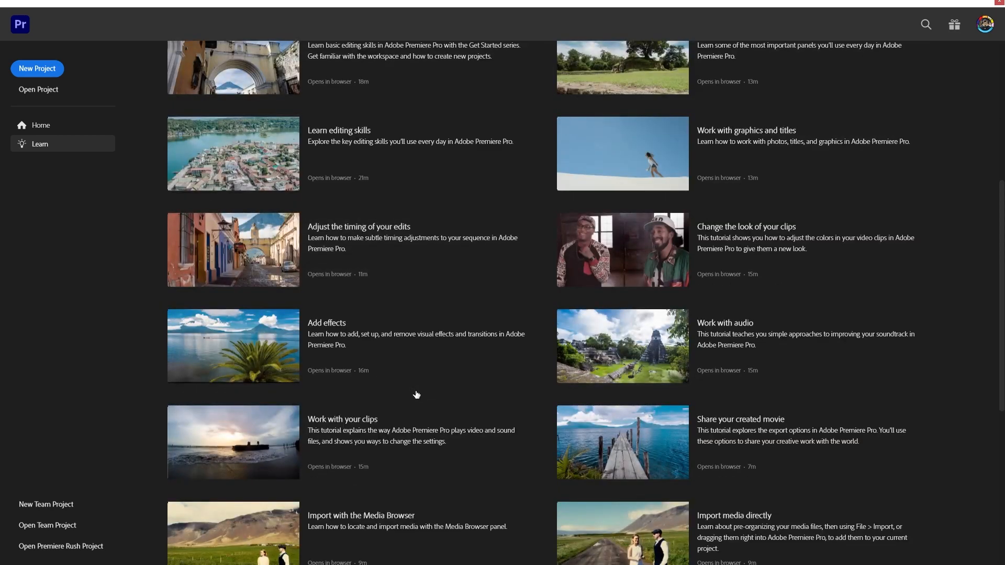
{"action": "scroll", "coordinate": [416, 394], "scroll_direction": "up", "scroll_amount": 9}
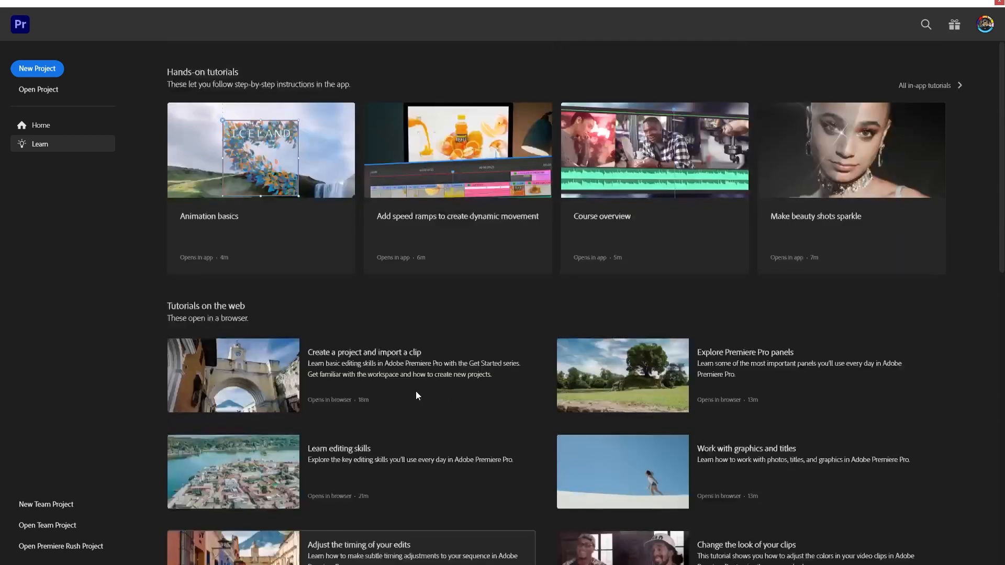
{"action": "left_click", "coordinate": [72, 127]}
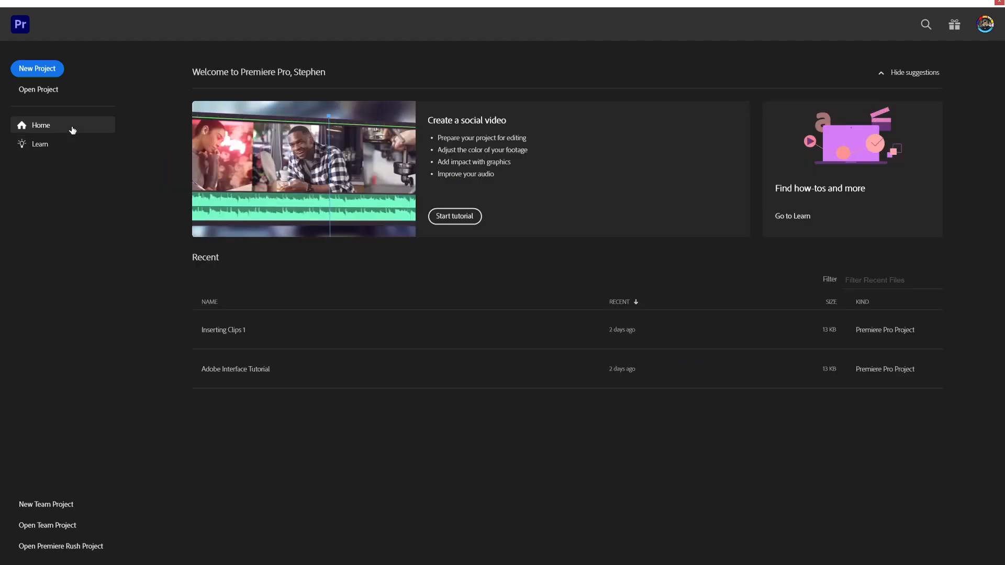
Step: Start a new project and check its project name and new-sequence name fields
{"action": "left_click", "coordinate": [44, 75]}
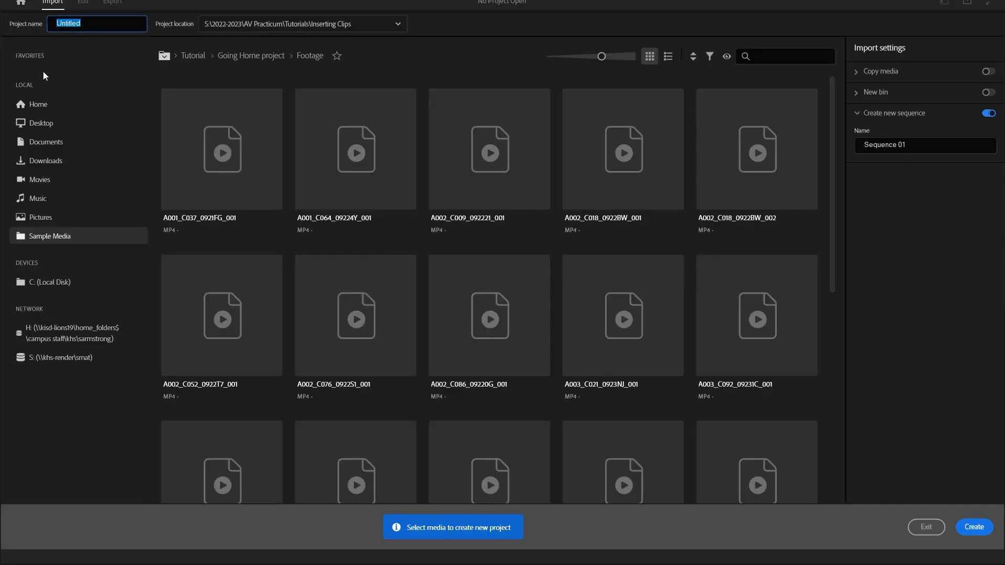
{"action": "left_click", "coordinate": [94, 24]}
{"action": "left_click_drag", "start_coordinate": [94, 25], "coordinate": [56, 29]}
{"action": "left_click_drag", "start_coordinate": [964, 150], "coordinate": [864, 147]}
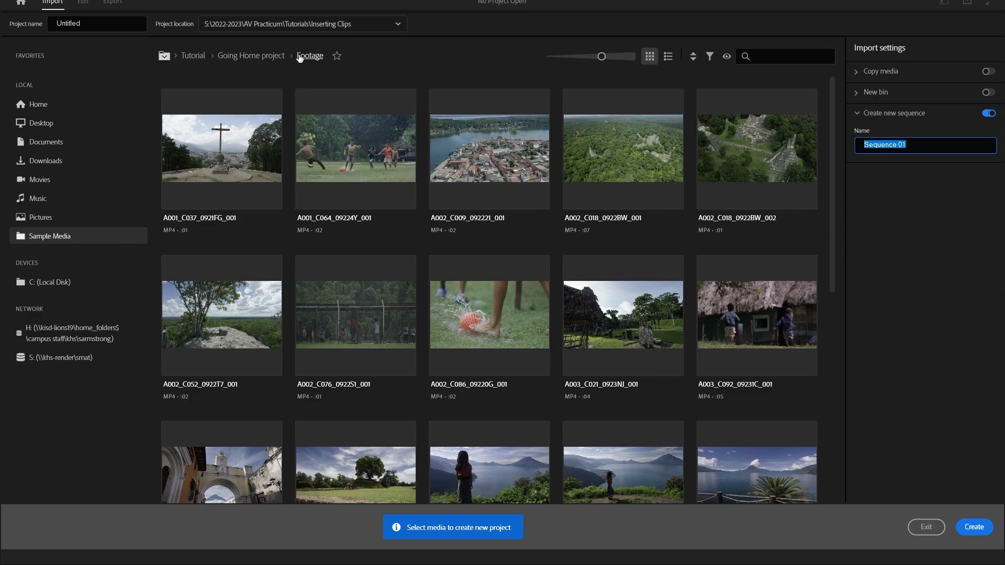
Step: Examine the Footage folder's path and compare its clips in list view and thumbnail view
{"action": "left_click", "coordinate": [164, 55]}
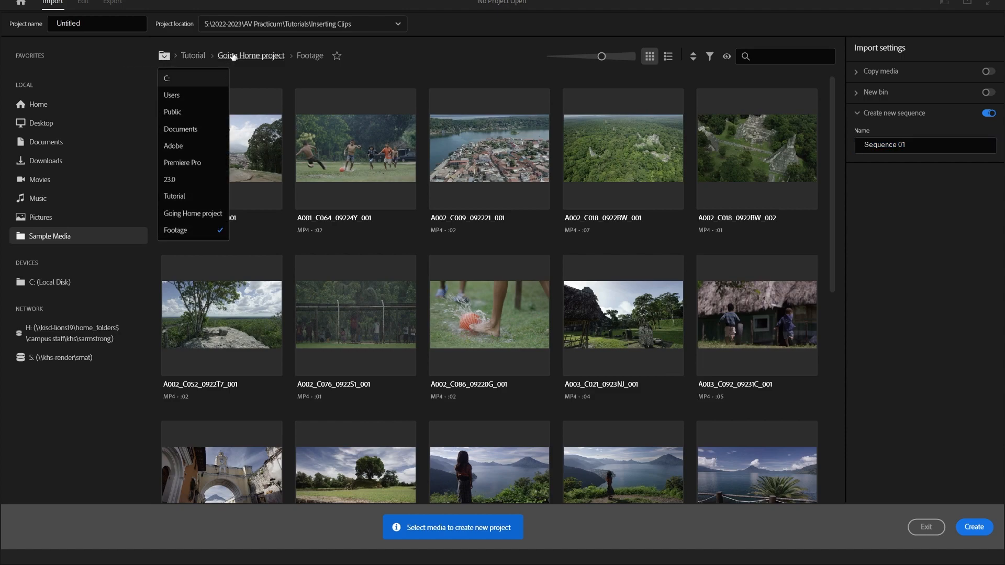
{"action": "left_click", "coordinate": [397, 61]}
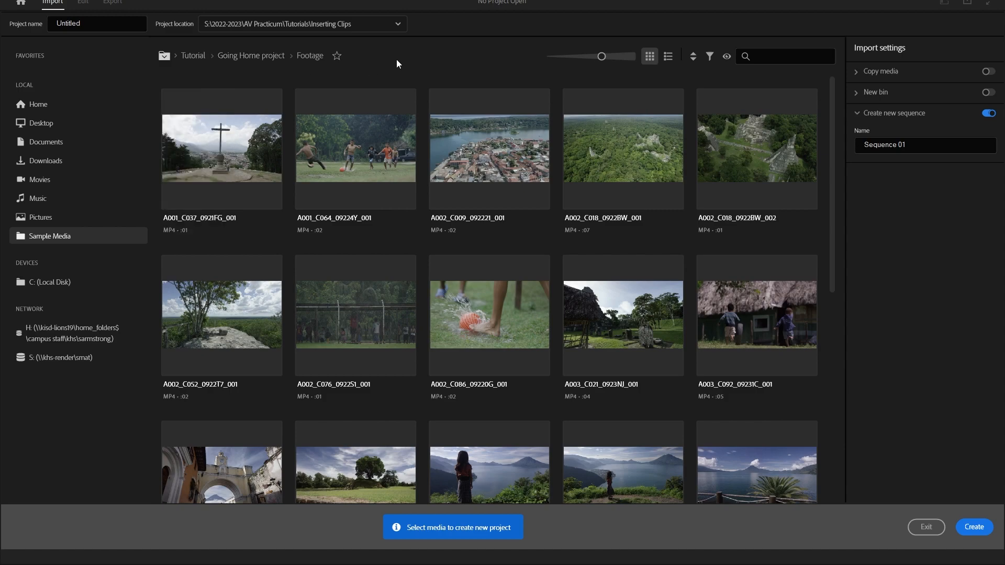
{"action": "mouse_move", "coordinate": [600, 55]}
{"action": "left_mouse_down"}
{"action": "mouse_move", "coordinate": [584, 56]}
{"action": "mouse_move", "coordinate": [593, 56]}
{"action": "left_mouse_up"}
{"action": "left_click", "coordinate": [668, 57]}
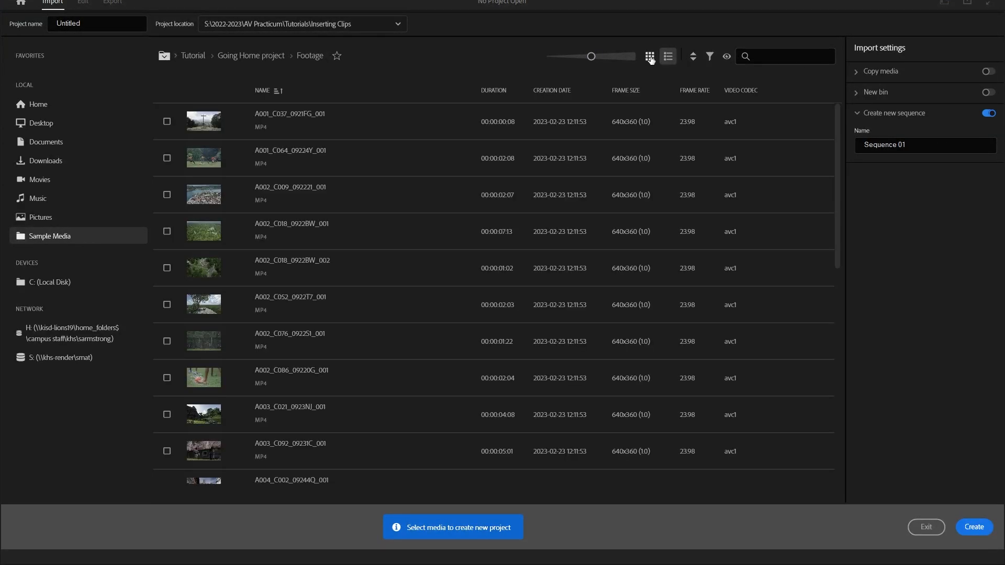
{"action": "left_click", "coordinate": [649, 58]}
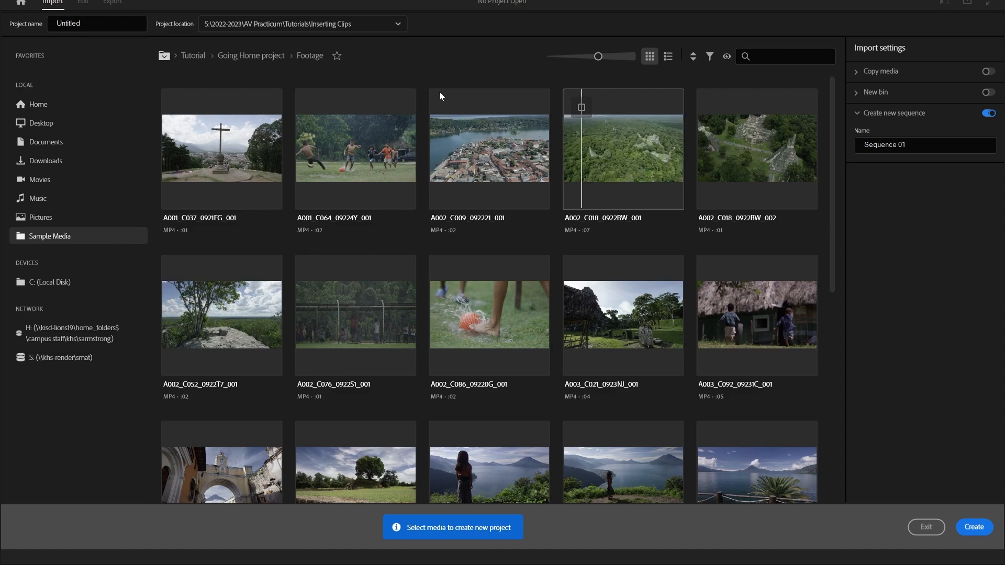
Step: Name both the project and its new sequence "Practice 1"
{"action": "left_click", "coordinate": [51, 19]}
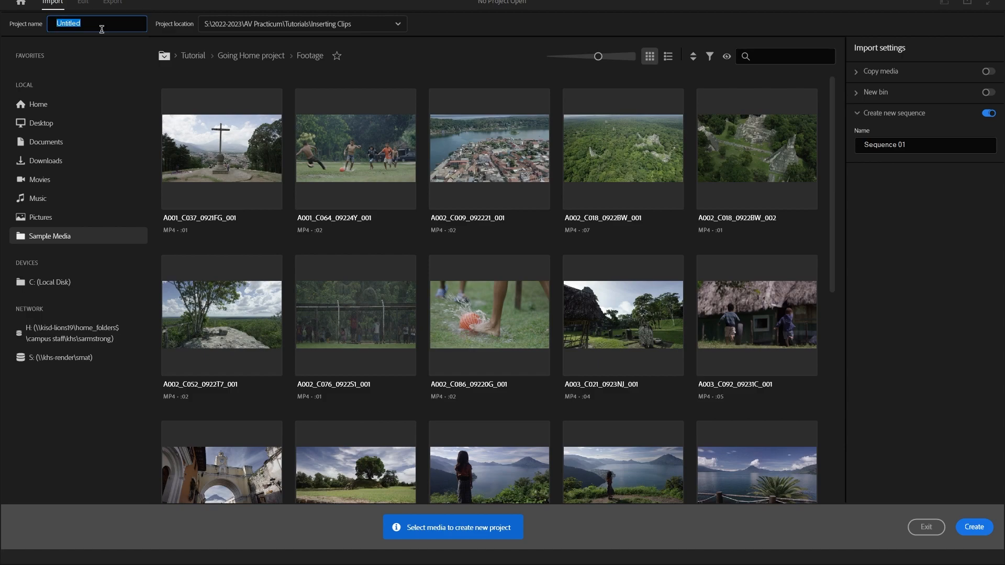
{"action": "type", "text": "Practice 1"}
{"action": "left_click", "coordinate": [914, 145]}
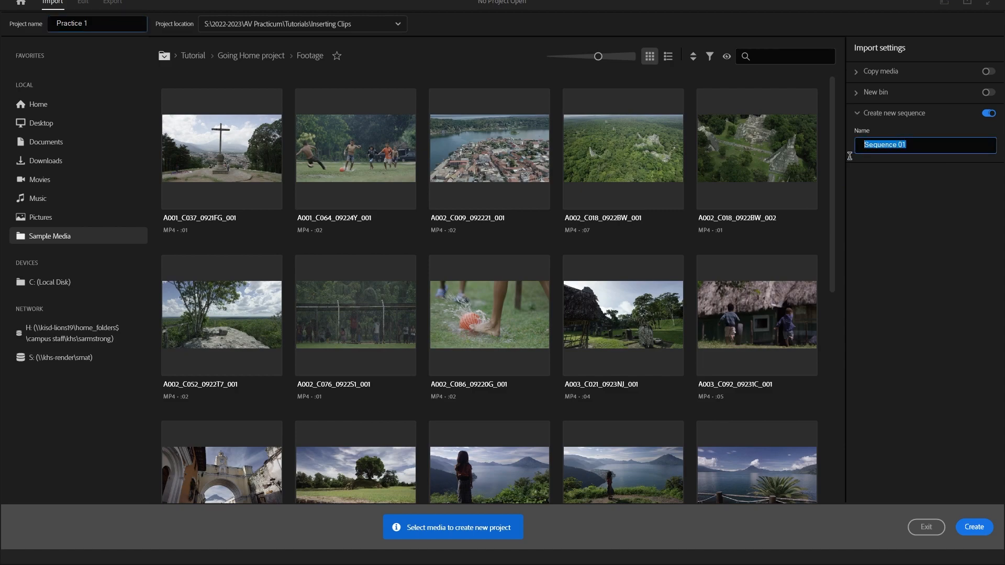
{"action": "type", "text": "Practice 1"}
Step: Create the project with the sample clips A001_C064_09224Y_001 and A002_C086_09220G_001
{"action": "left_click", "coordinate": [353, 155]}
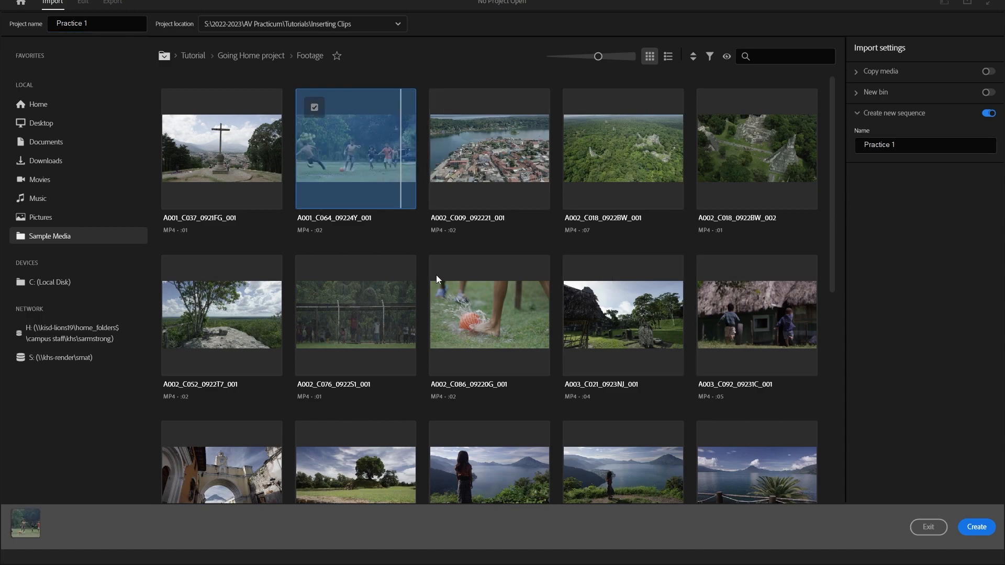
{"action": "left_click", "coordinate": [472, 300]}
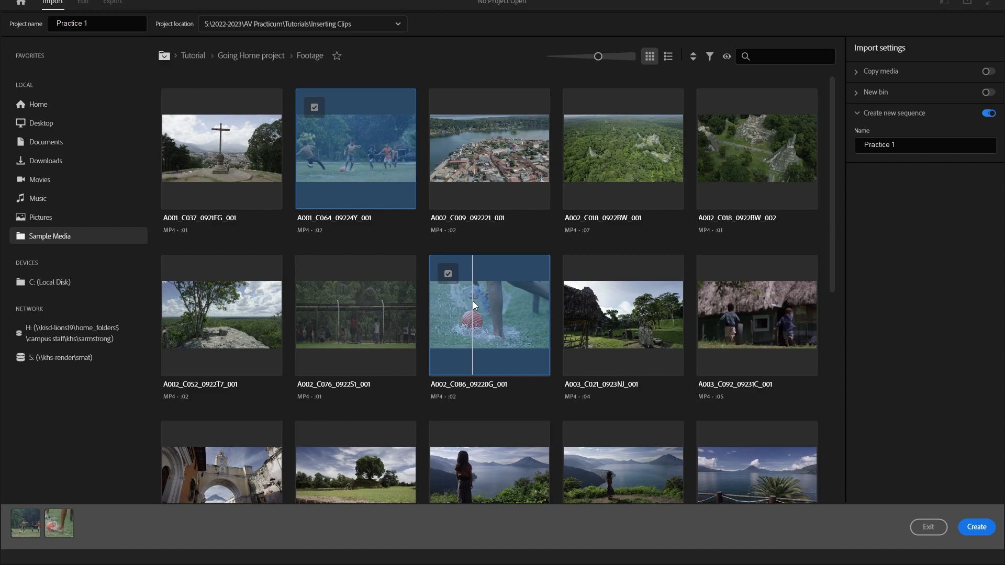
{"action": "scroll", "coordinate": [472, 300], "scroll_direction": "down", "scroll_amount": 2}
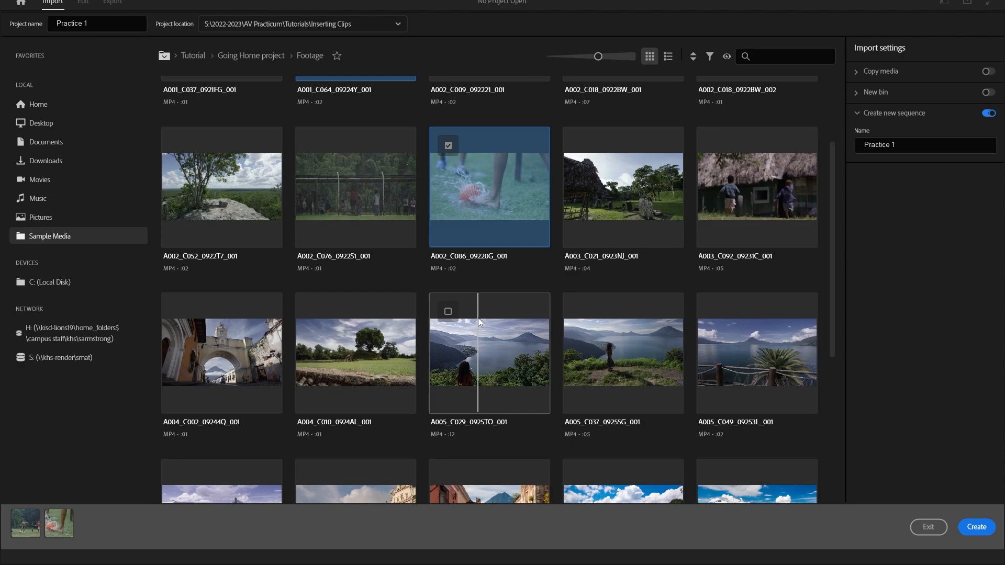
{"action": "scroll", "coordinate": [479, 318], "scroll_direction": "down", "scroll_amount": 3}
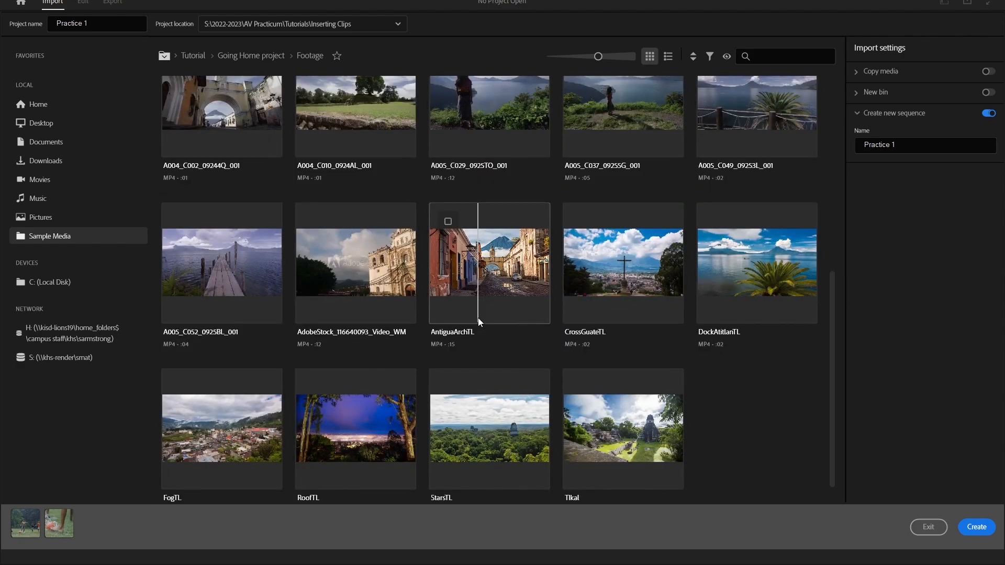
{"action": "scroll", "coordinate": [478, 318], "scroll_direction": "up", "scroll_amount": 3}
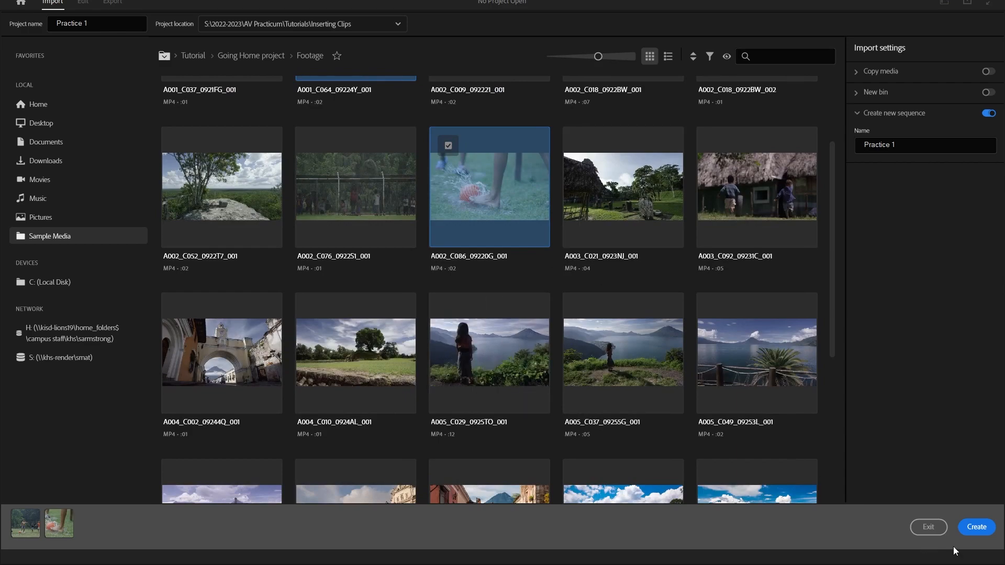
{"action": "left_click", "coordinate": [974, 528]}
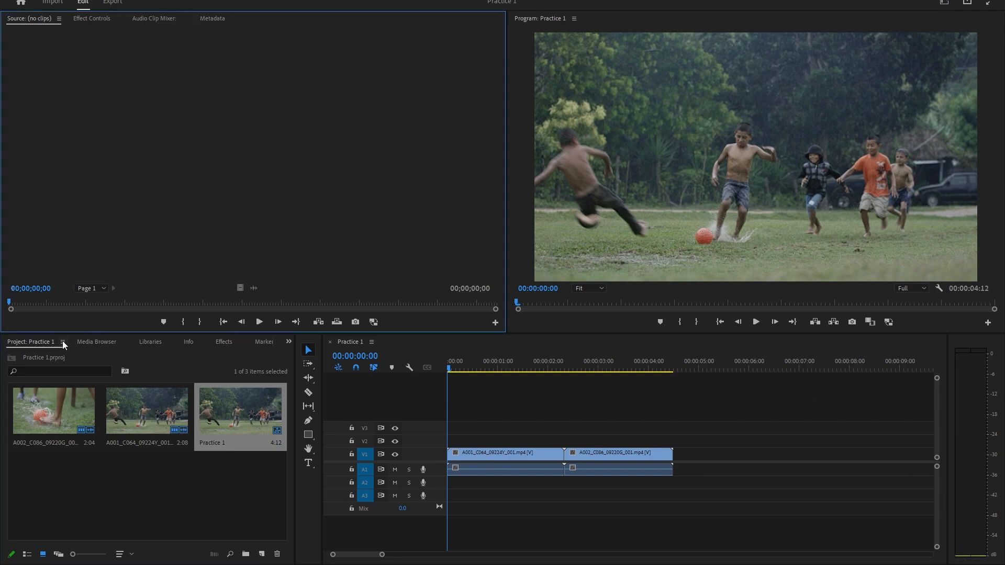
Step: Load clip A002_C086_09220G_001 in the Source monitor and move the sequence playhead to about 00:00:01:14
{"action": "double_click", "coordinate": [55, 399]}
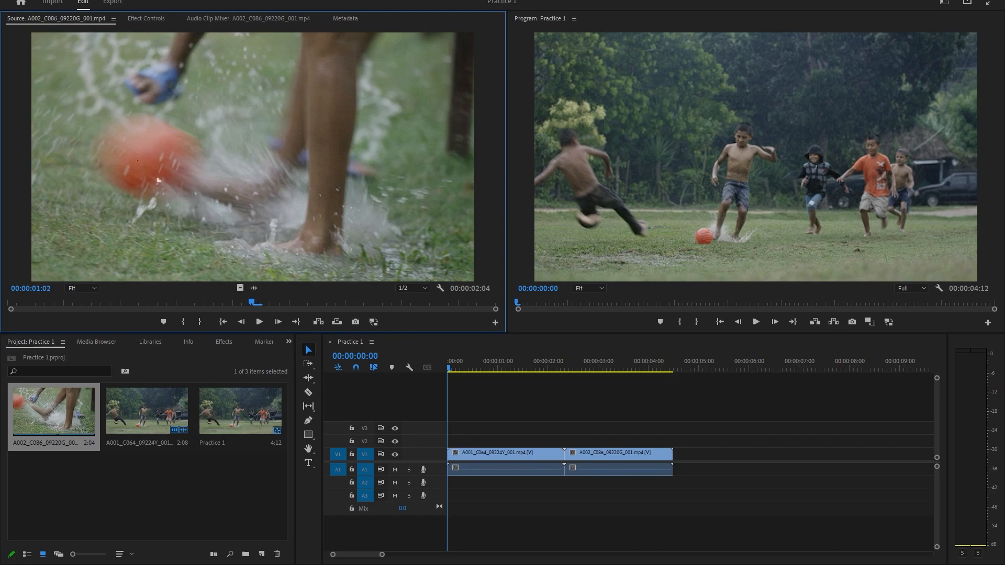
{"action": "left_click", "coordinate": [730, 162]}
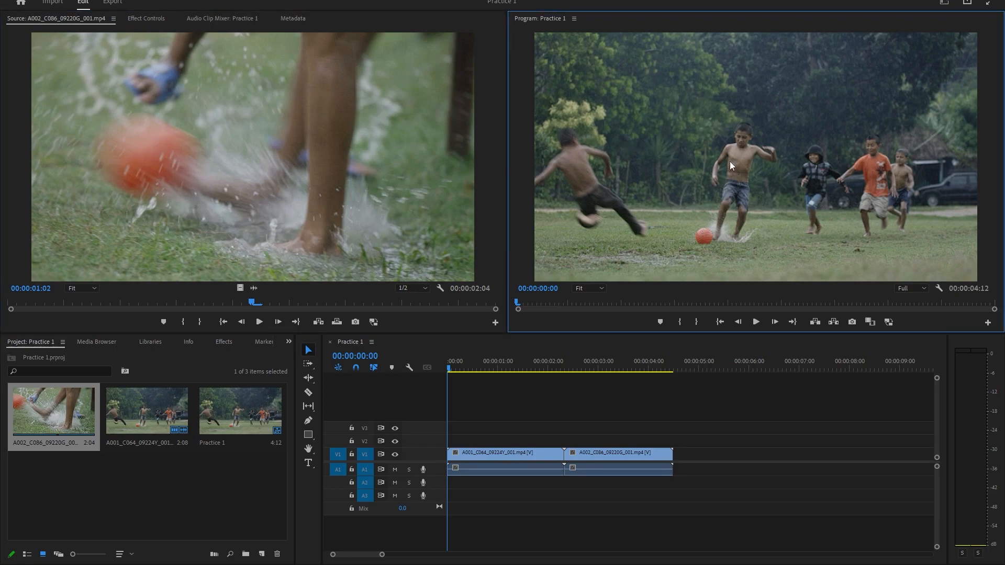
{"action": "left_click", "coordinate": [234, 144]}
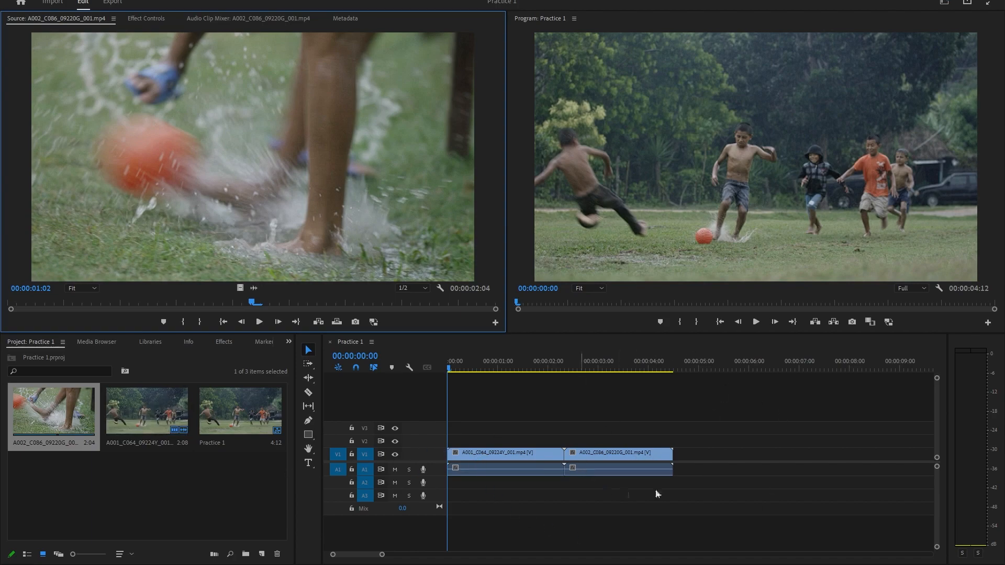
{"action": "left_click_drag", "start_coordinate": [505, 371], "coordinate": [526, 447]}
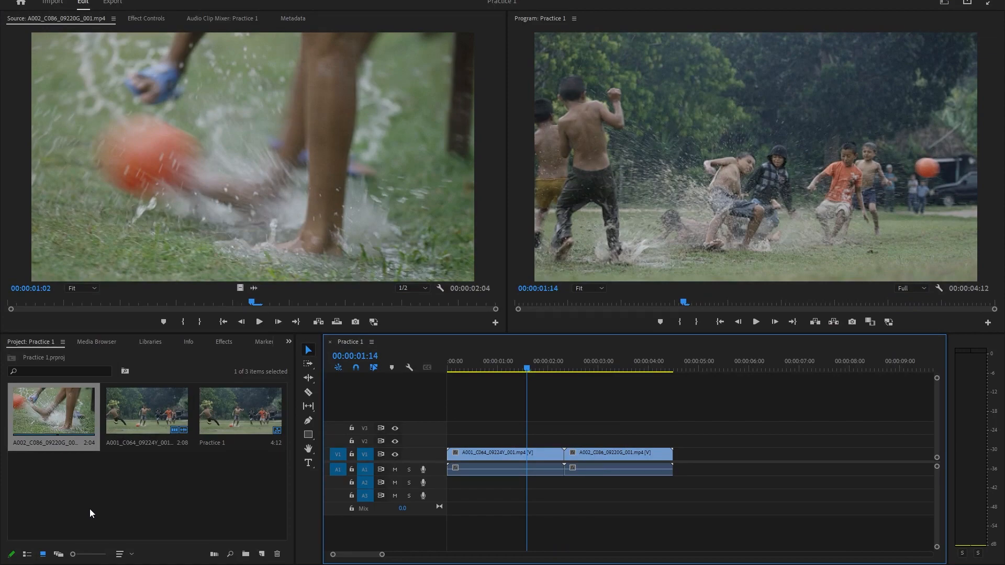
Step: Create a new bin named "Video" in the Practice 1 project
{"action": "left_click", "coordinate": [181, 525]}
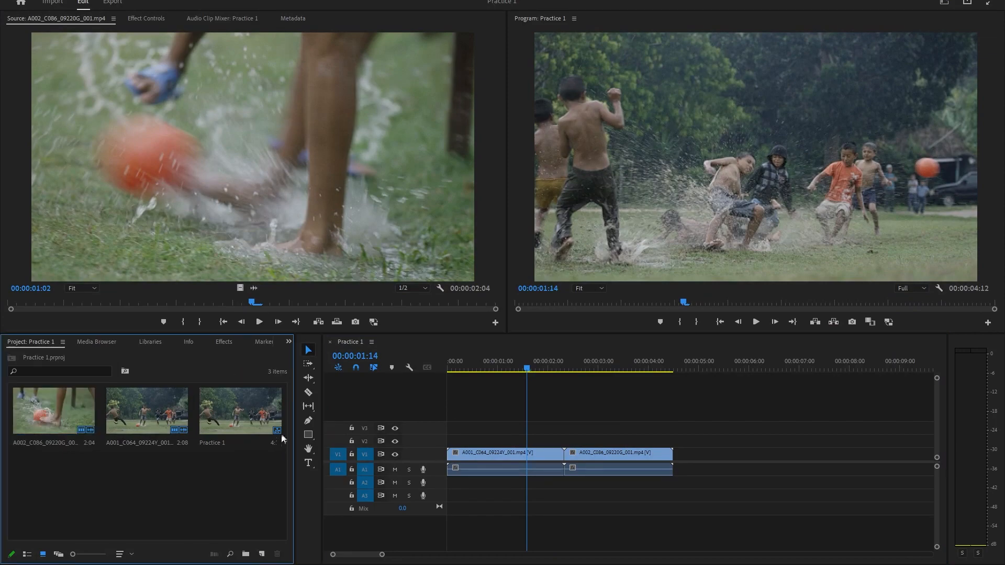
{"action": "right_click", "coordinate": [98, 509]}
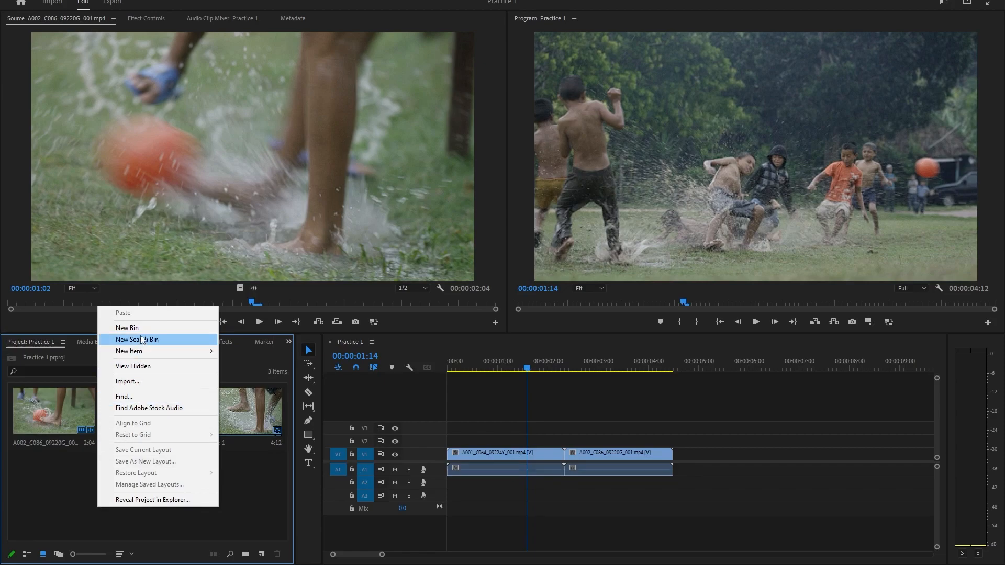
{"action": "left_click", "coordinate": [128, 327]}
{"action": "type", "text": "Video"}
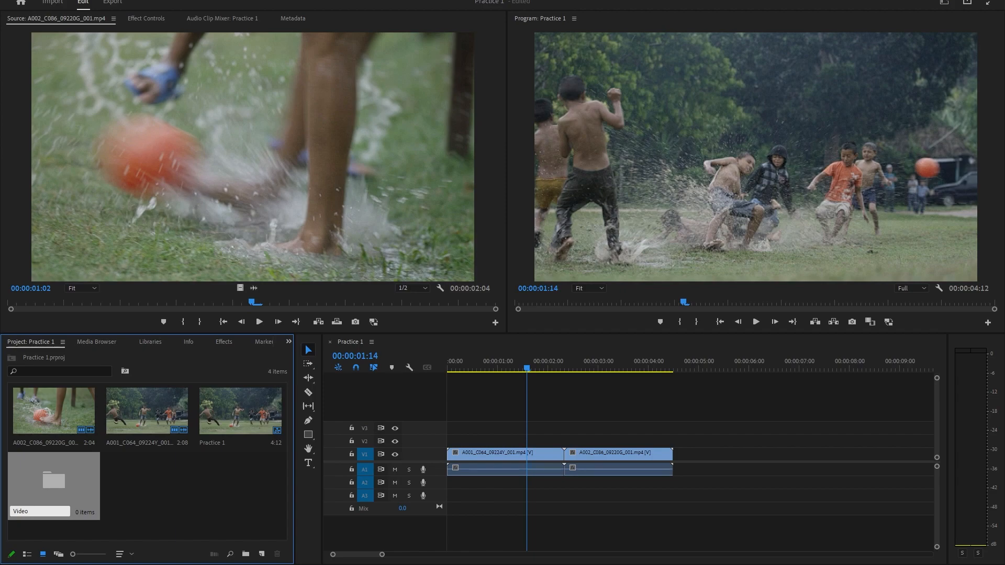
{"action": "left_click", "coordinate": [169, 491]}
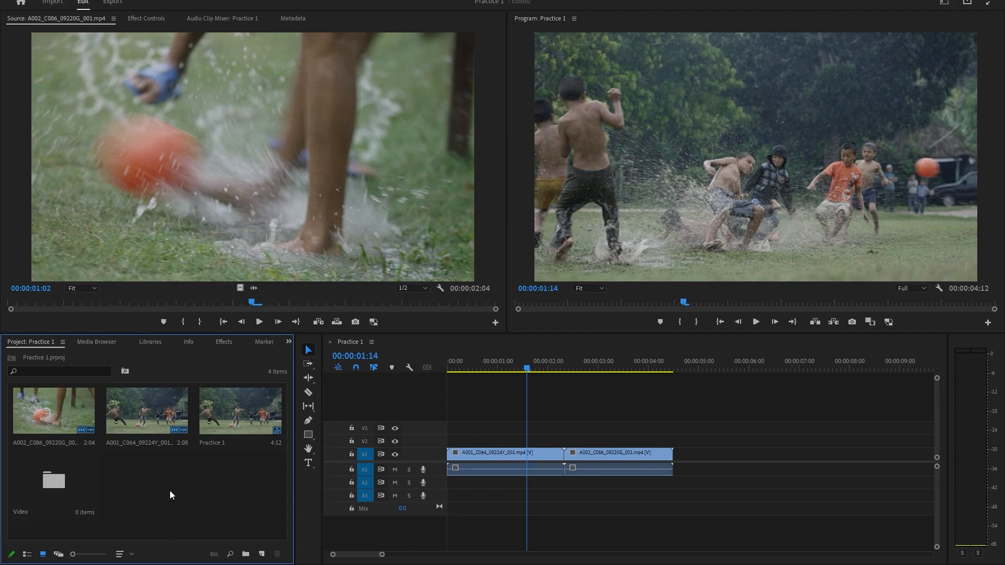
Step: Move clips A002_C086_09220G_001 and A001_C064_09224Y_001 into the Video bin, leaving the sequence outside it
{"action": "left_click", "coordinate": [50, 409]}
{"action": "left_click", "coordinate": [144, 420], "text": "ctrl"}
{"action": "left_click_drag", "start_coordinate": [145, 420], "coordinate": [63, 484]}
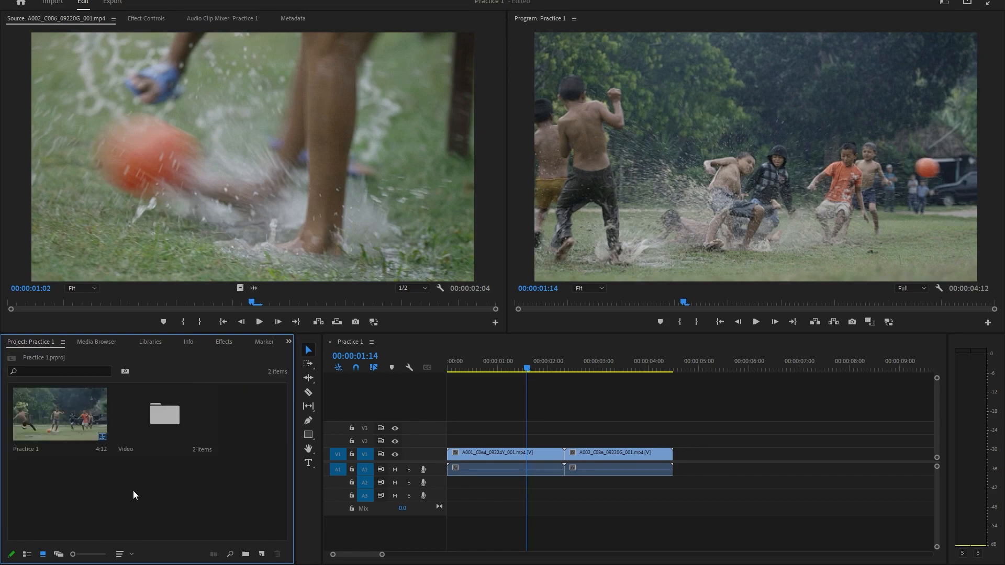
{"action": "left_click", "coordinate": [74, 431]}
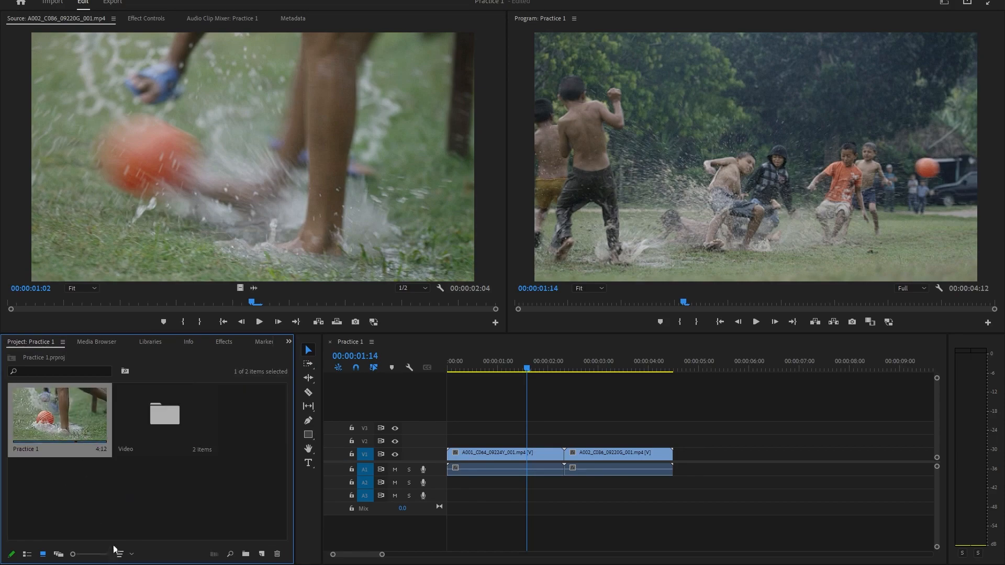
{"action": "left_click", "coordinate": [87, 488]}
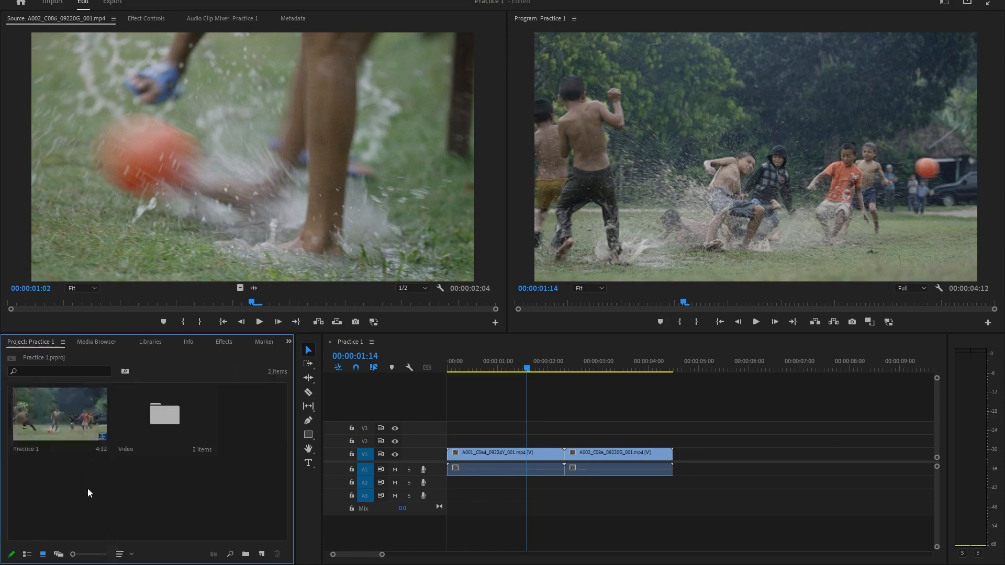
Step: Import Man-skydiving-from-aircraft-1403012.mp4 from the Intro to Adobe PrePro folder into the Video bin
{"action": "double_click", "coordinate": [158, 418]}
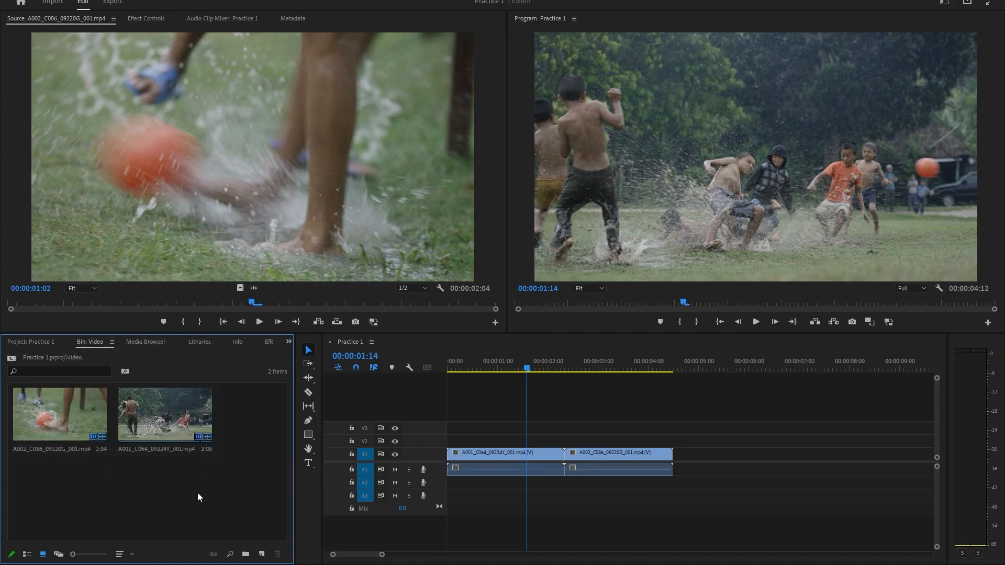
{"action": "right_click", "coordinate": [145, 492]}
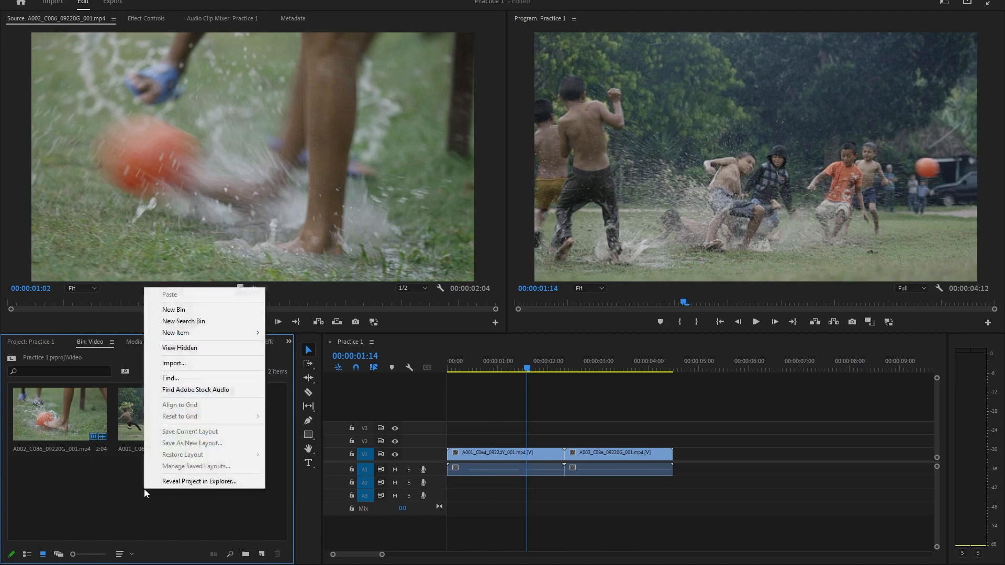
{"action": "left_click", "coordinate": [194, 364]}
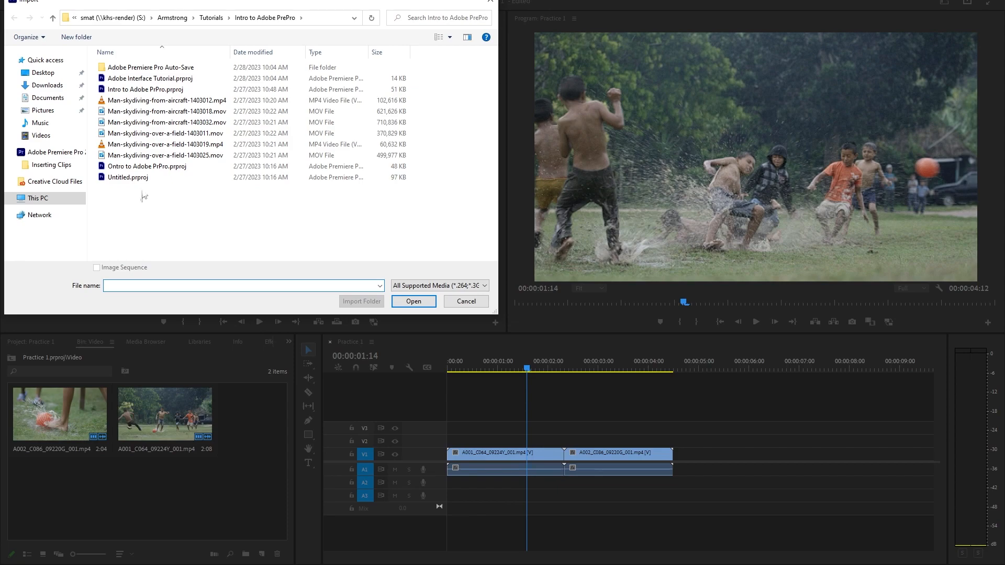
{"action": "left_click", "coordinate": [144, 111]}
{"action": "left_click", "coordinate": [156, 101]}
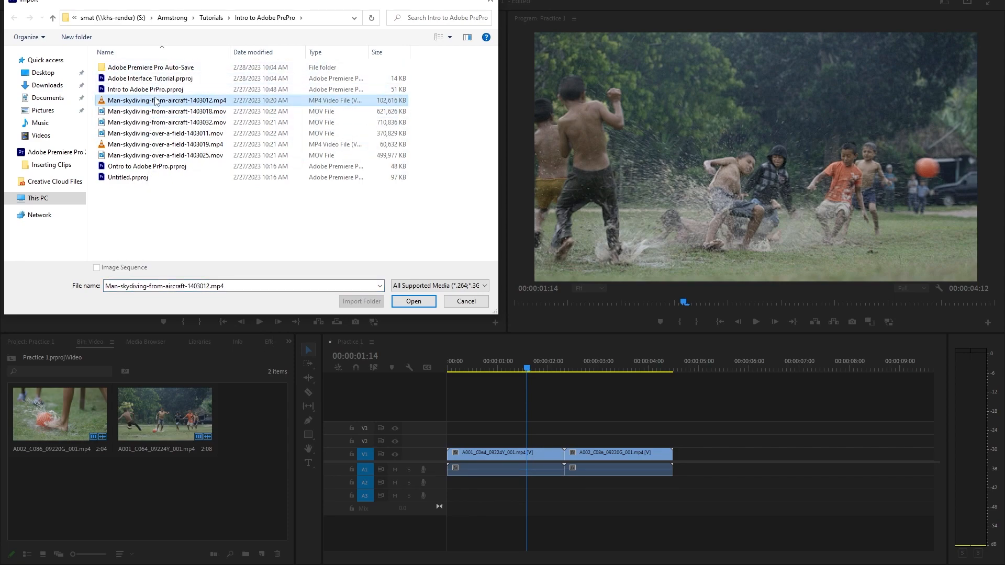
{"action": "left_click", "coordinate": [413, 301]}
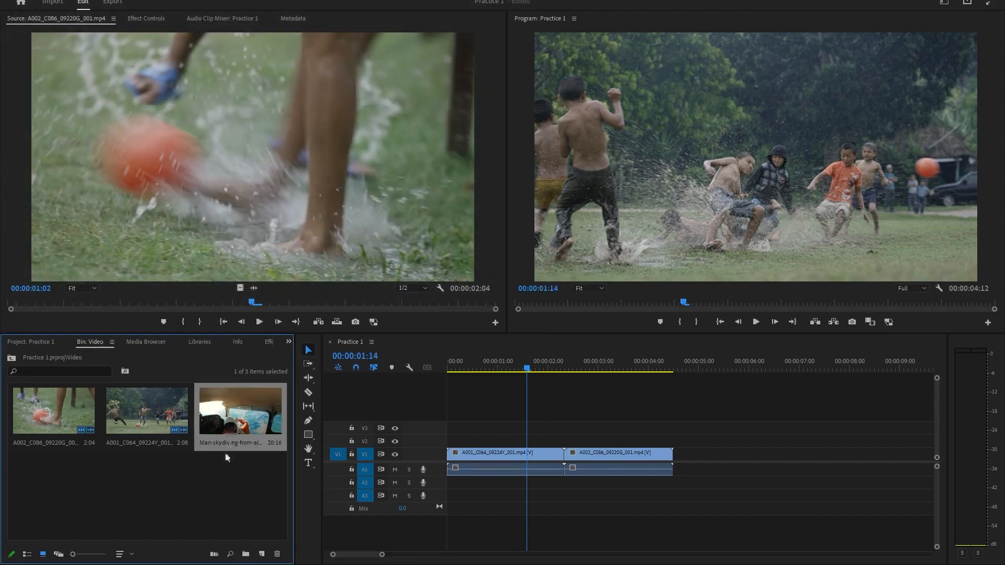
Step: Add the skydiving clip to track V1 directly after the second clip and preview it at about 00:00:05:15
{"action": "left_click_drag", "start_coordinate": [238, 419], "coordinate": [678, 454]}
{"action": "left_click_drag", "start_coordinate": [721, 362], "coordinate": [730, 443]}
{"action": "left_click", "coordinate": [763, 458]}
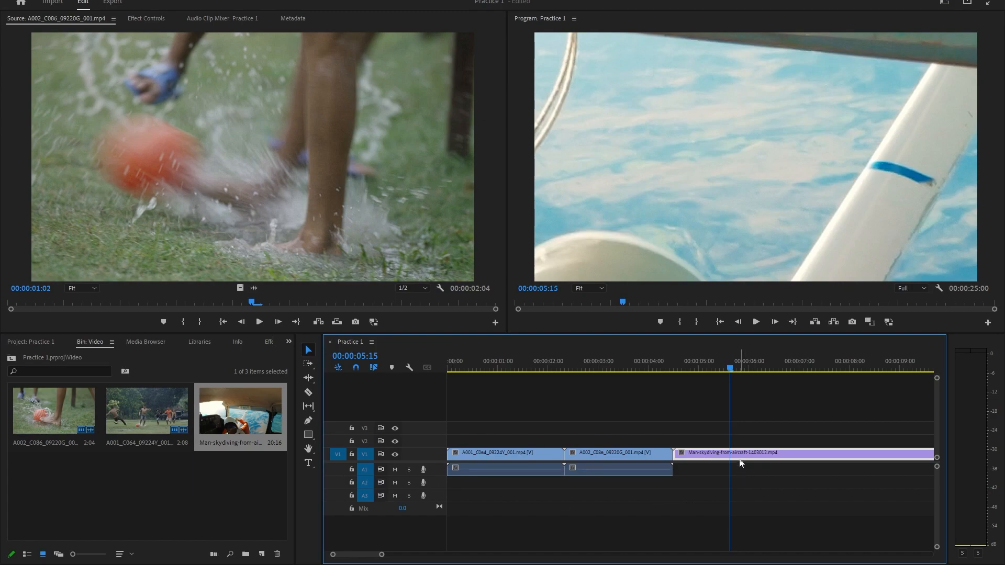
Step: Move the playhead to about 00:00:03:09 within the second clip, deselect the skydiving clip and save the project
{"action": "left_click_drag", "start_coordinate": [671, 367], "coordinate": [616, 418]}
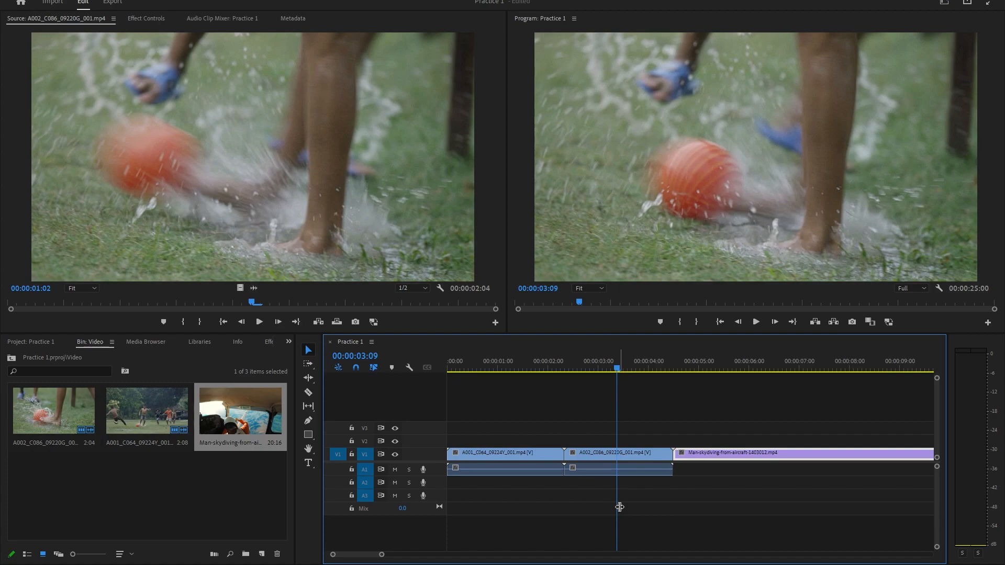
{"action": "left_click", "coordinate": [530, 428]}
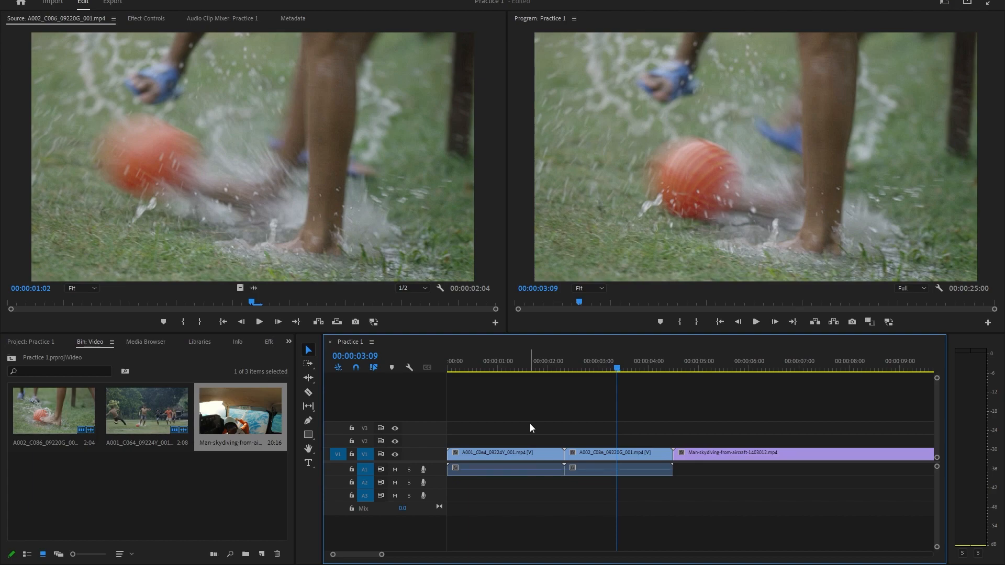
{"action": "left_click", "coordinate": [8, 1]}
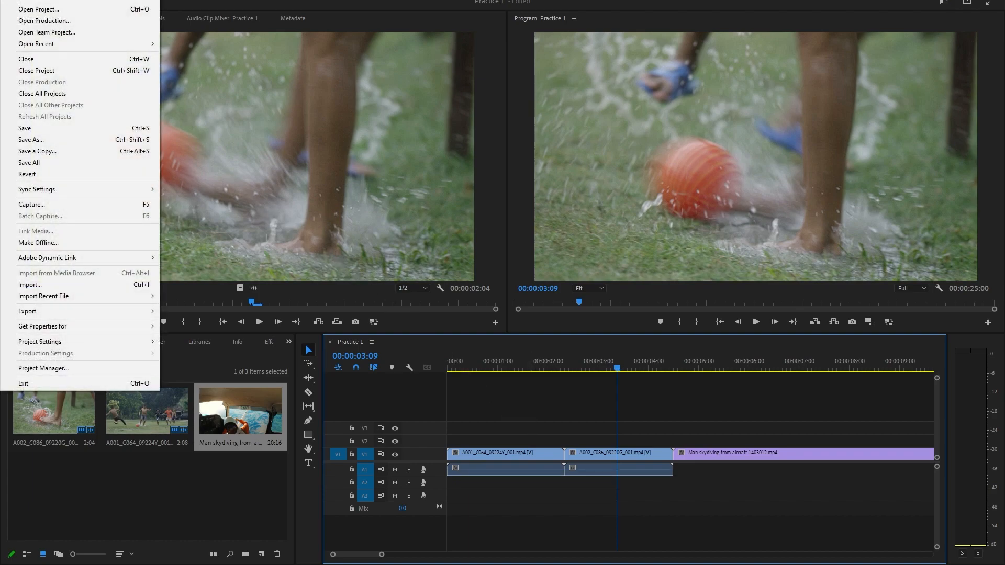
{"action": "left_click", "coordinate": [40, 129]}
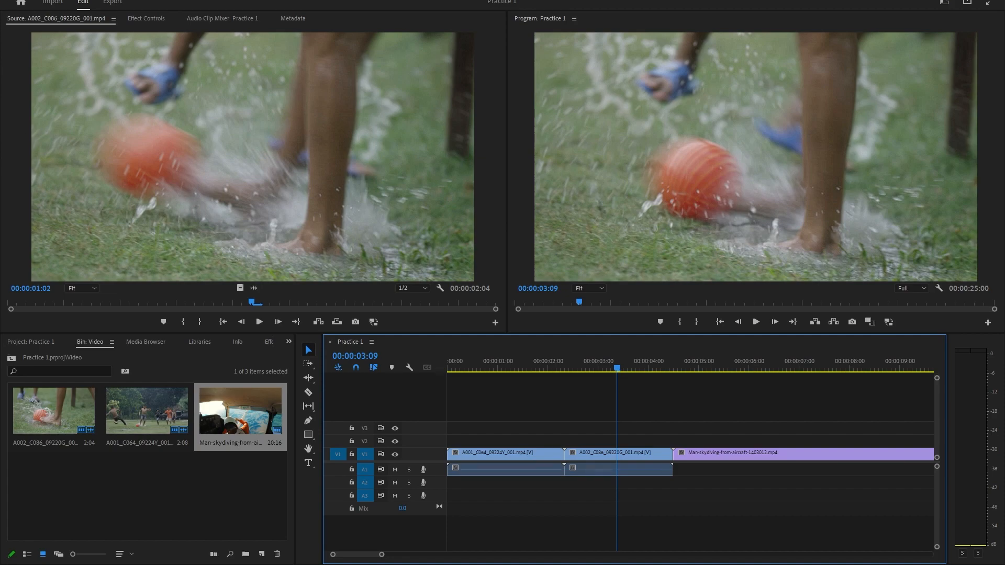
Step: Review the Auto Save preferences, checking the automatic save interval and the maximum number of project versions
{"action": "left_click", "coordinate": [24, 1]}
{"action": "mouse_move", "coordinate": [81, 346]}
{"action": "left_click", "coordinate": [225, 384]}
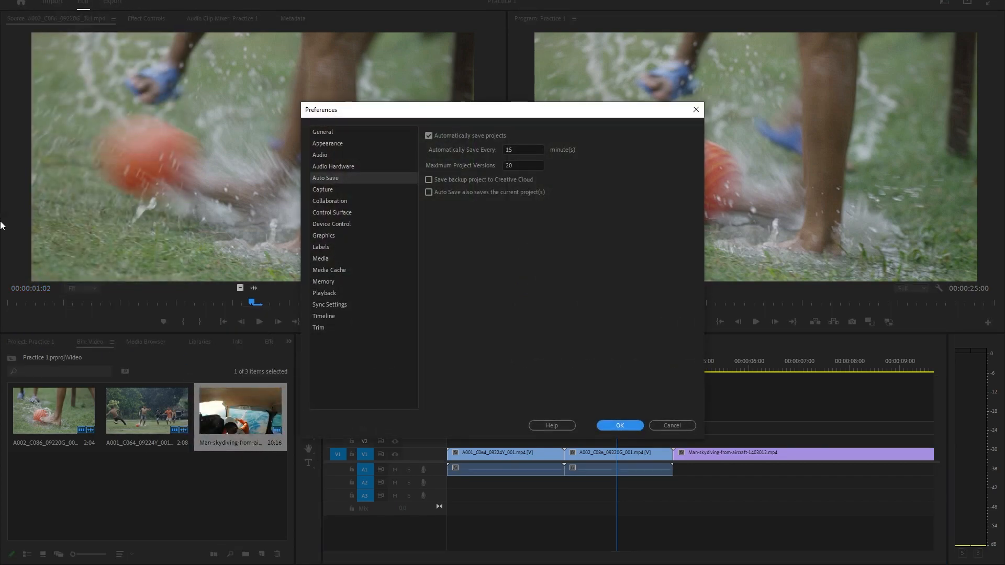
{"action": "left_click", "coordinate": [526, 151]}
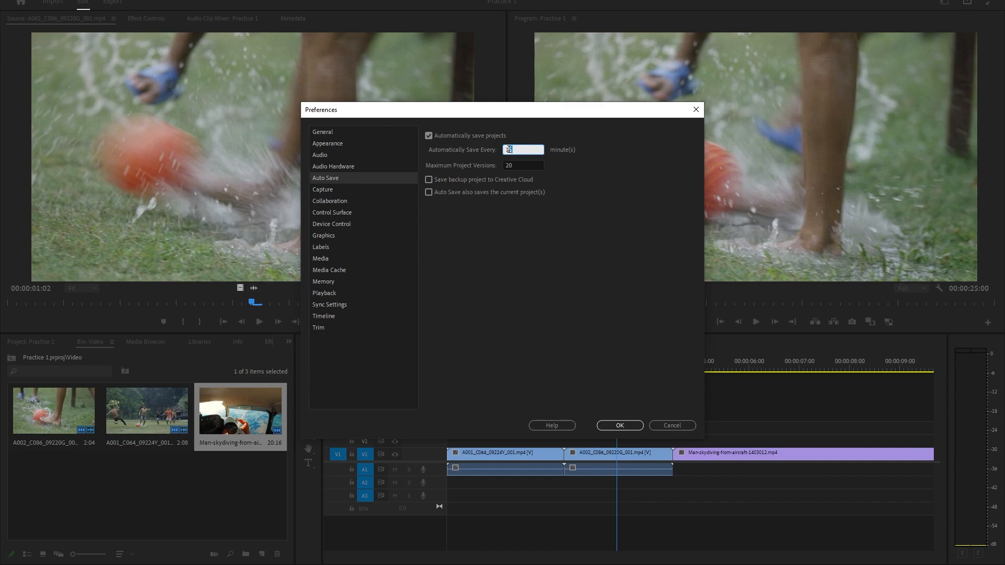
{"action": "left_click", "coordinate": [517, 165]}
{"action": "left_click_drag", "start_coordinate": [516, 165], "coordinate": [502, 167]}
{"action": "left_click", "coordinate": [628, 426]}
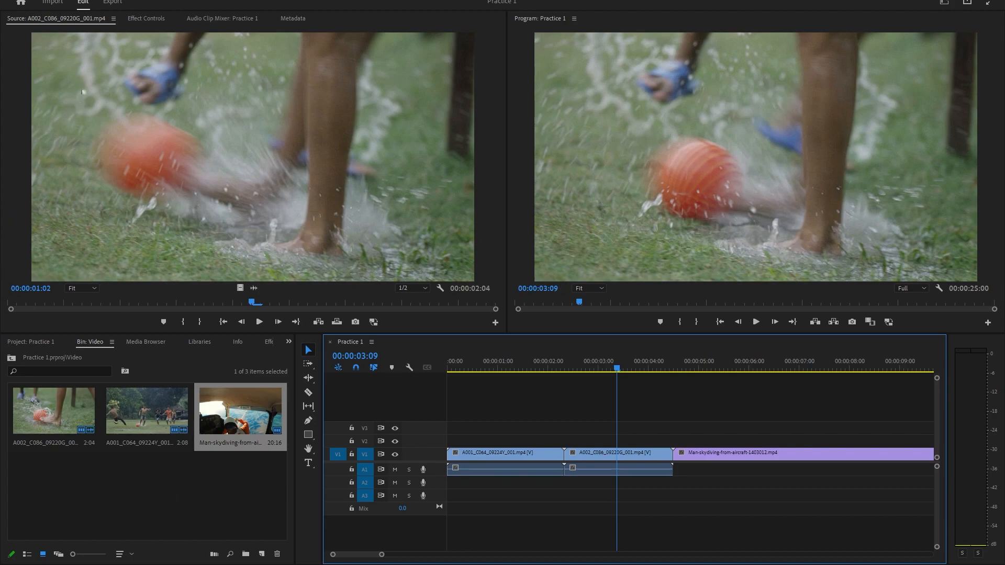
Step: Open the export settings for the sequence, rewind the preview to the start and name the output file Project 1
{"action": "left_click", "coordinate": [113, 4]}
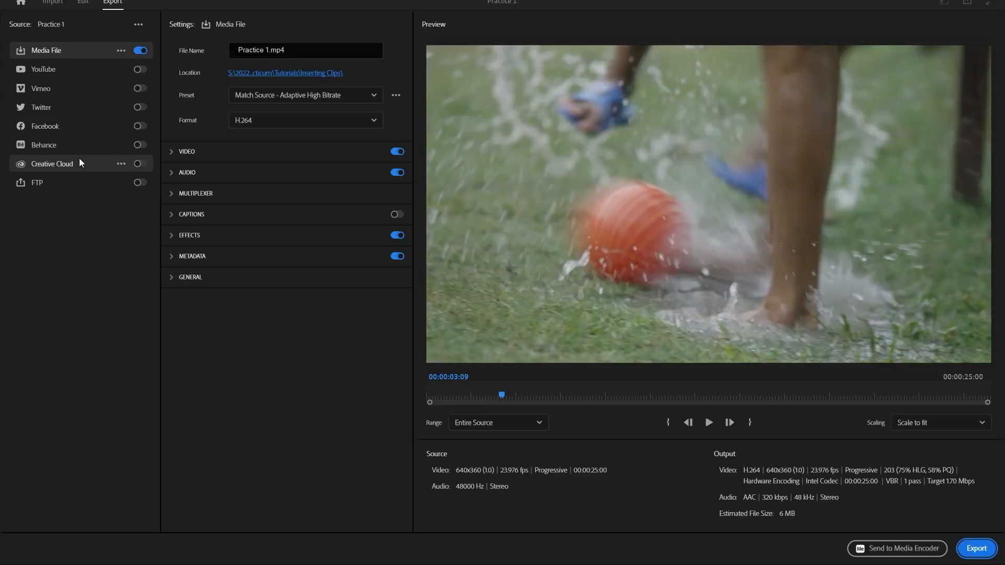
{"action": "left_click_drag", "start_coordinate": [500, 399], "coordinate": [221, 397]}
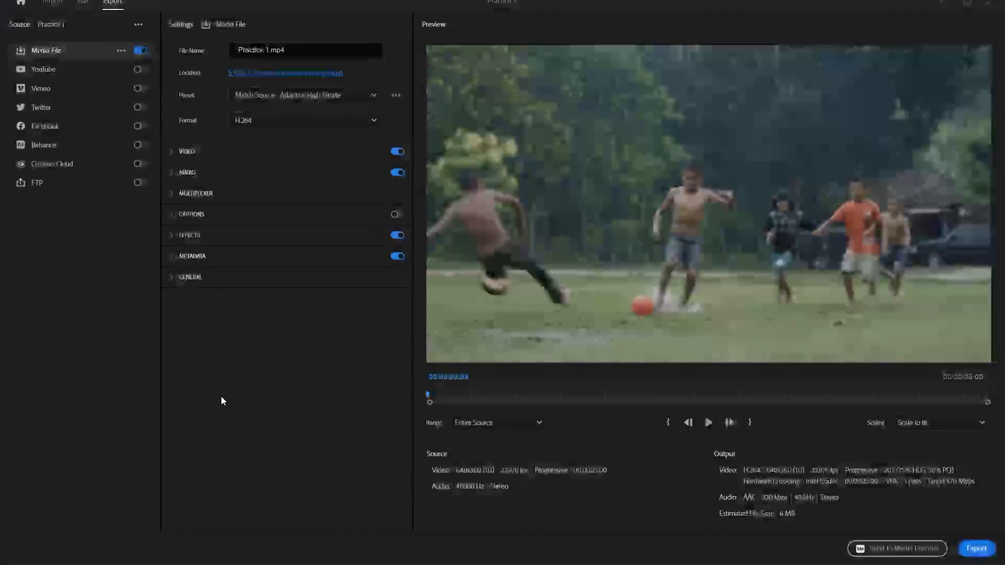
{"action": "left_click", "coordinate": [303, 48]}
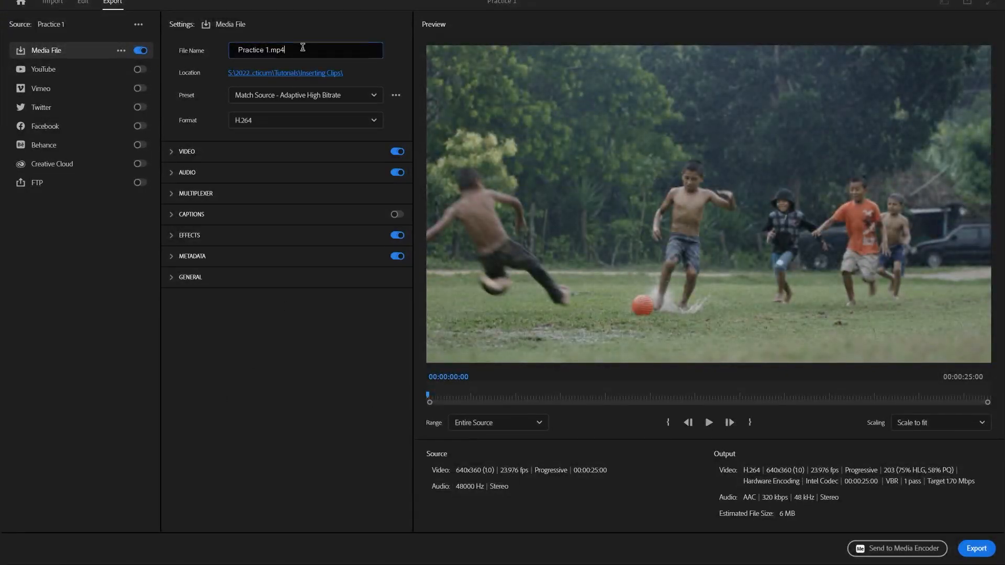
{"action": "left_click_drag", "start_coordinate": [302, 47], "coordinate": [165, 50]}
{"action": "type", "text": "Project 1"}
Step: Examine the export's save location, the available presets, and the detailed Video and Audio settings
{"action": "left_click", "coordinate": [293, 71]}
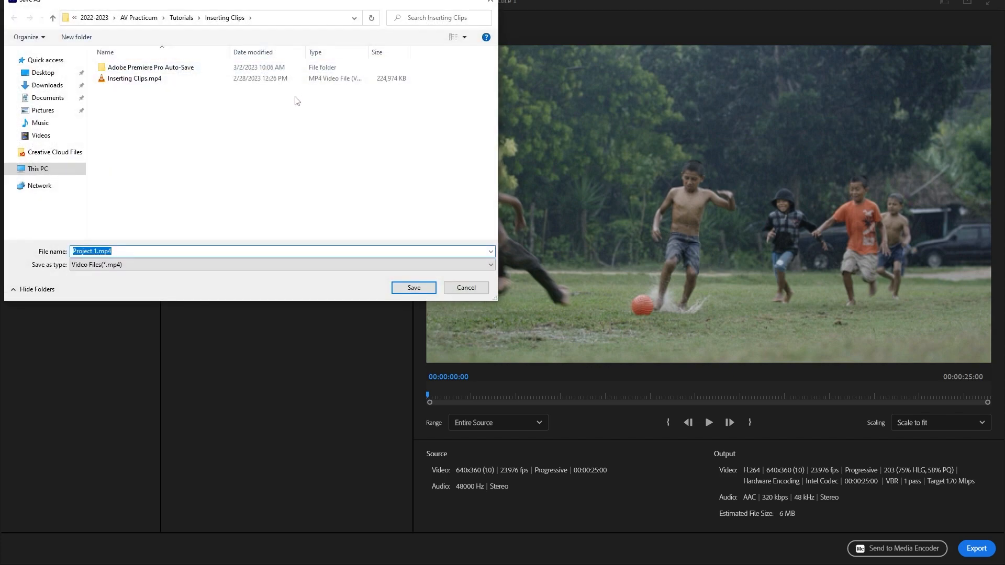
{"action": "left_click", "coordinate": [467, 288]}
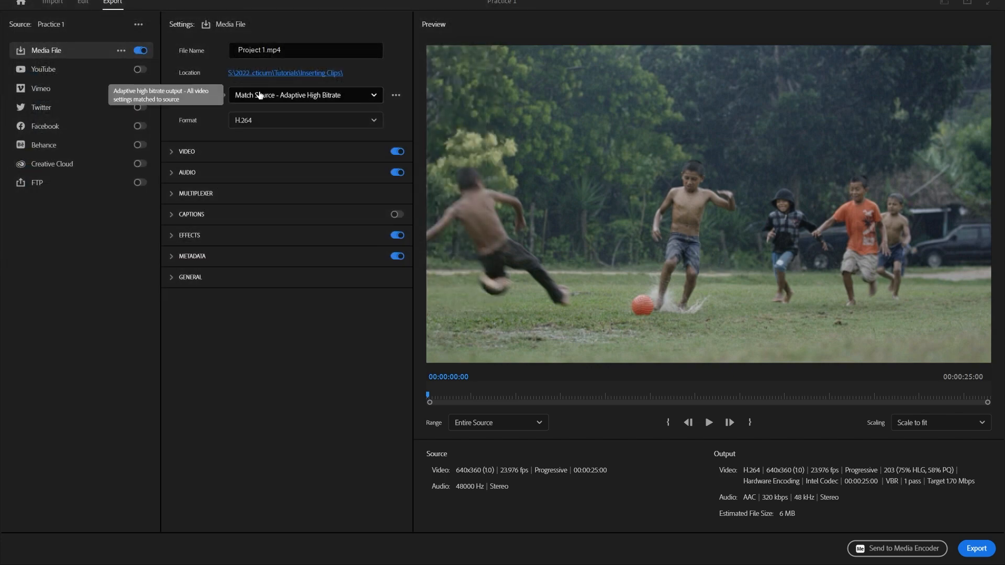
{"action": "left_click", "coordinate": [258, 95]}
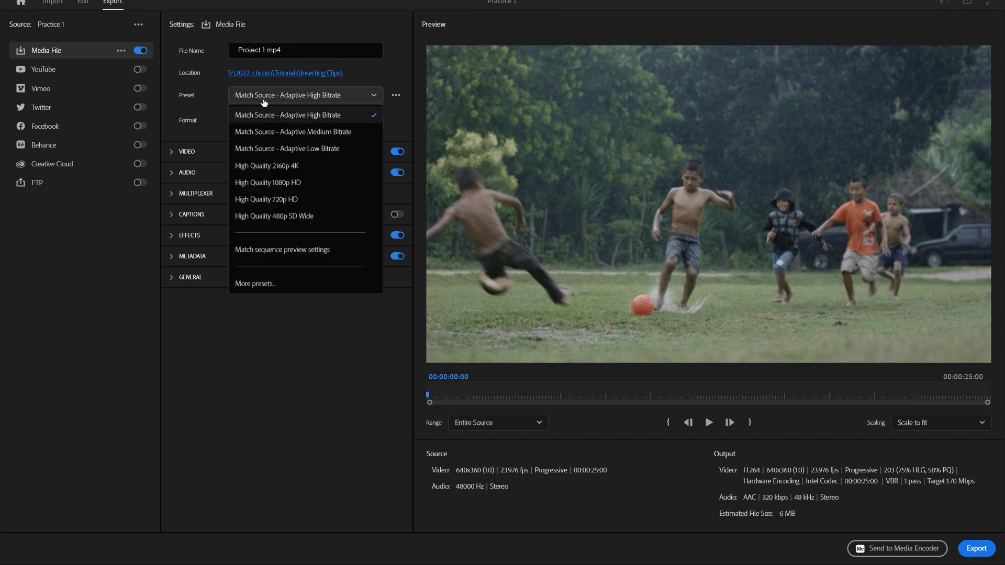
{"action": "left_click", "coordinate": [265, 96]}
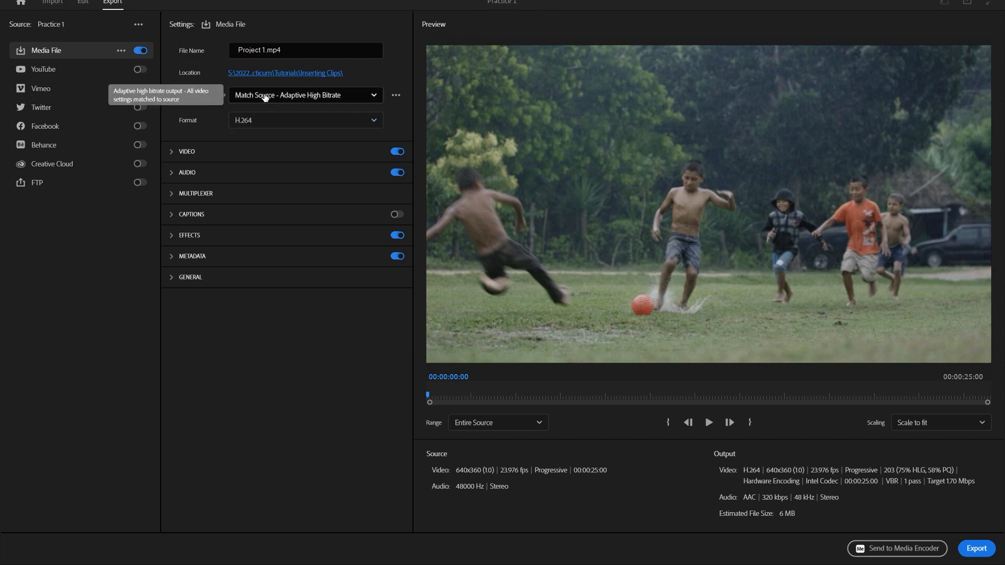
{"action": "left_click", "coordinate": [172, 155]}
{"action": "left_click", "coordinate": [172, 156]}
{"action": "left_click", "coordinate": [173, 174]}
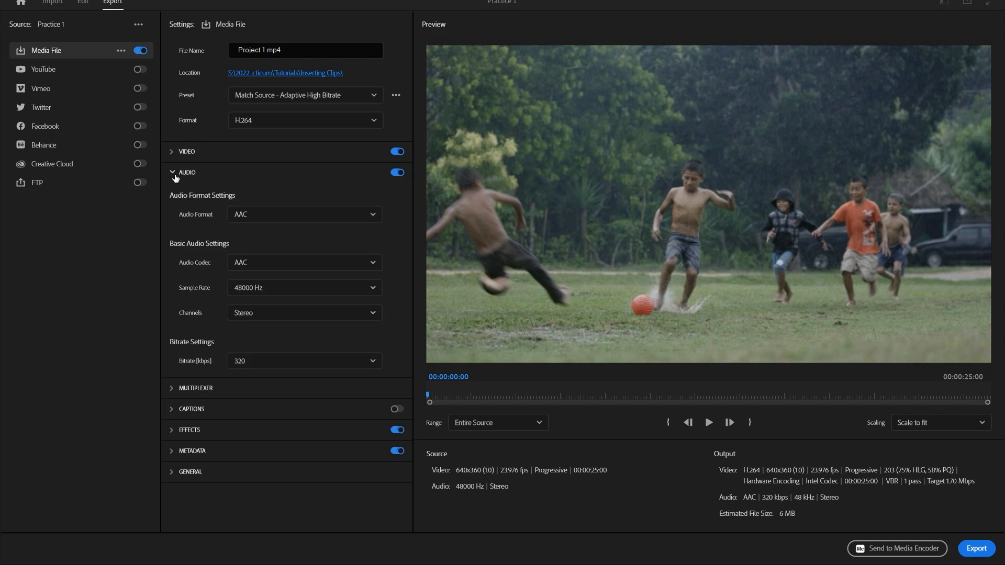
{"action": "left_click", "coordinate": [173, 174]}
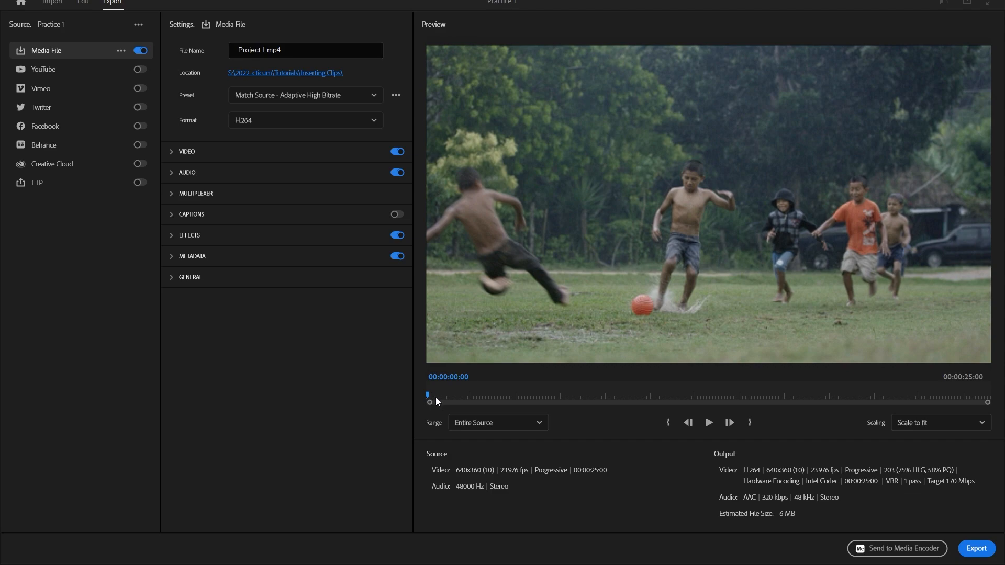
Step: Try a custom export range with its Out point at 00:00:04:10, and reset the range to Entire Source
{"action": "left_click_drag", "start_coordinate": [429, 396], "coordinate": [528, 405]}
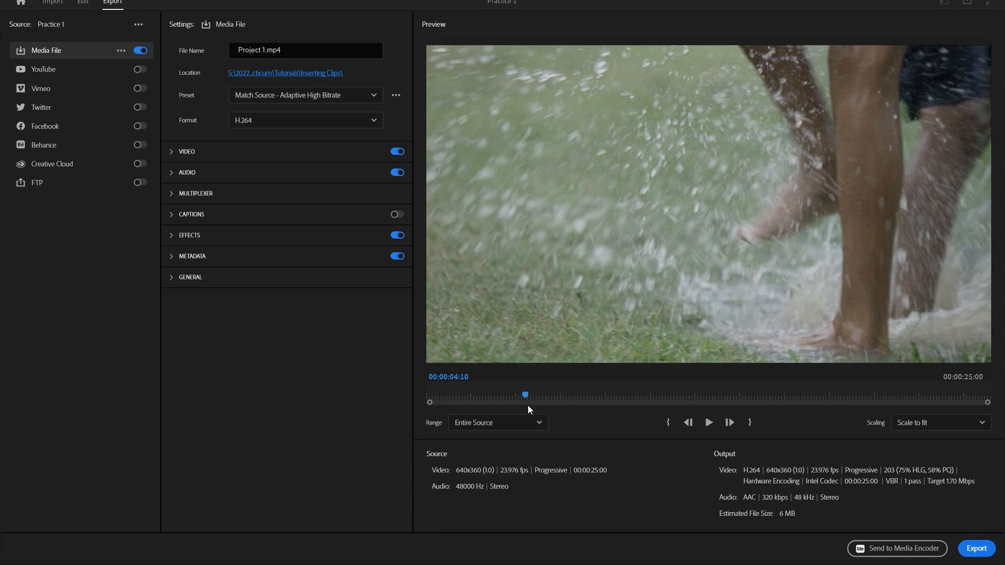
{"action": "left_click", "coordinate": [744, 427]}
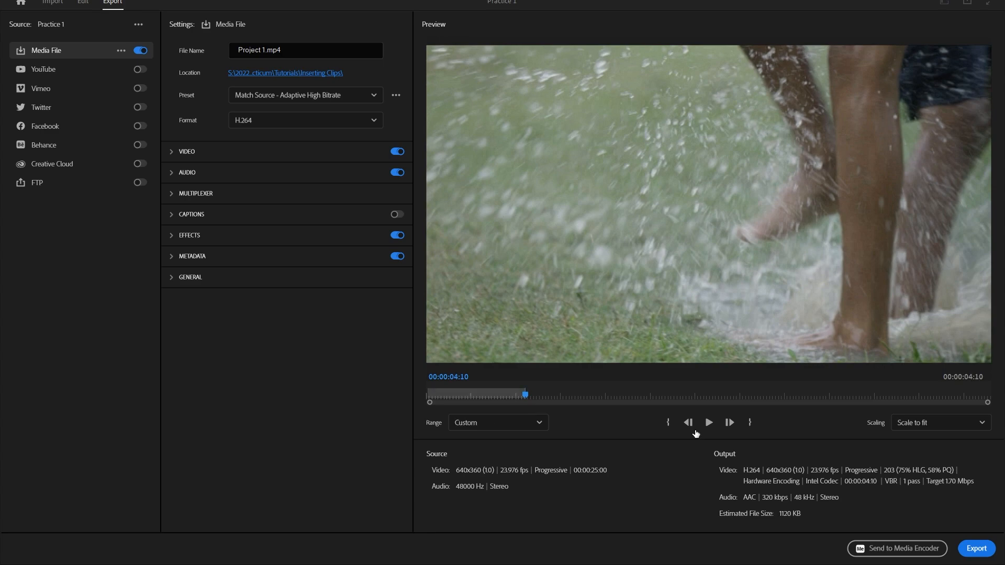
{"action": "left_click_drag", "start_coordinate": [526, 396], "coordinate": [433, 402]}
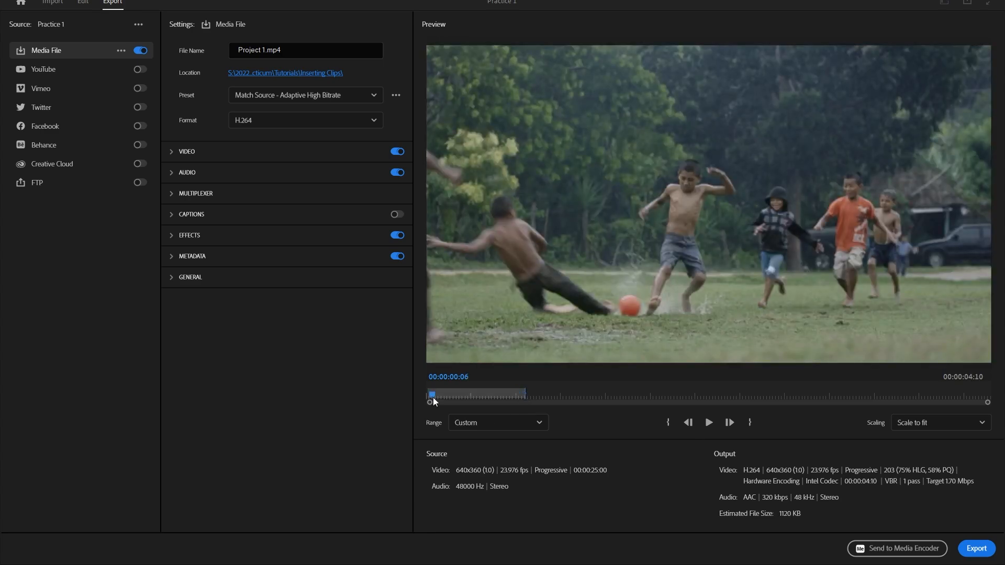
{"action": "left_click", "coordinate": [530, 421]}
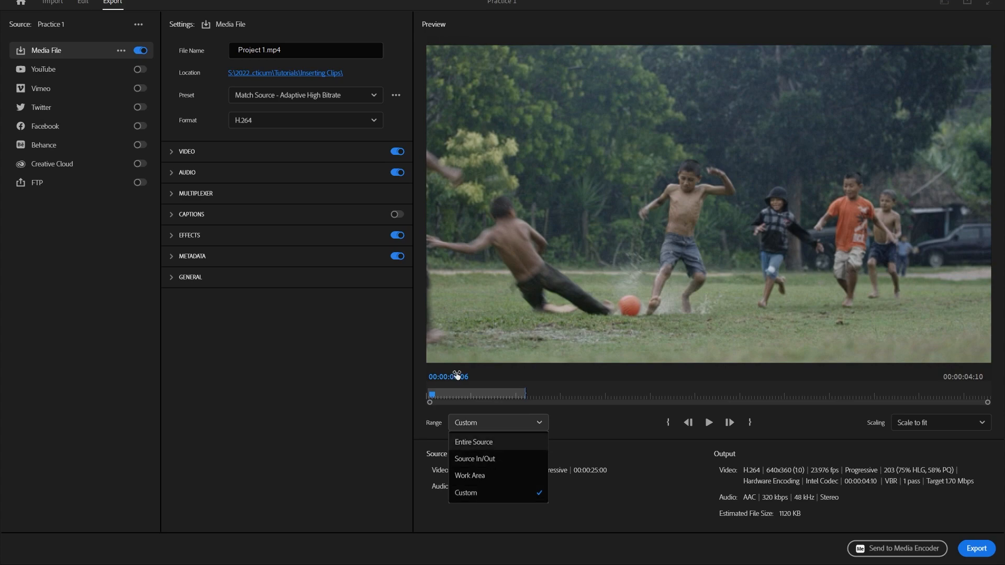
{"action": "left_click", "coordinate": [477, 444]}
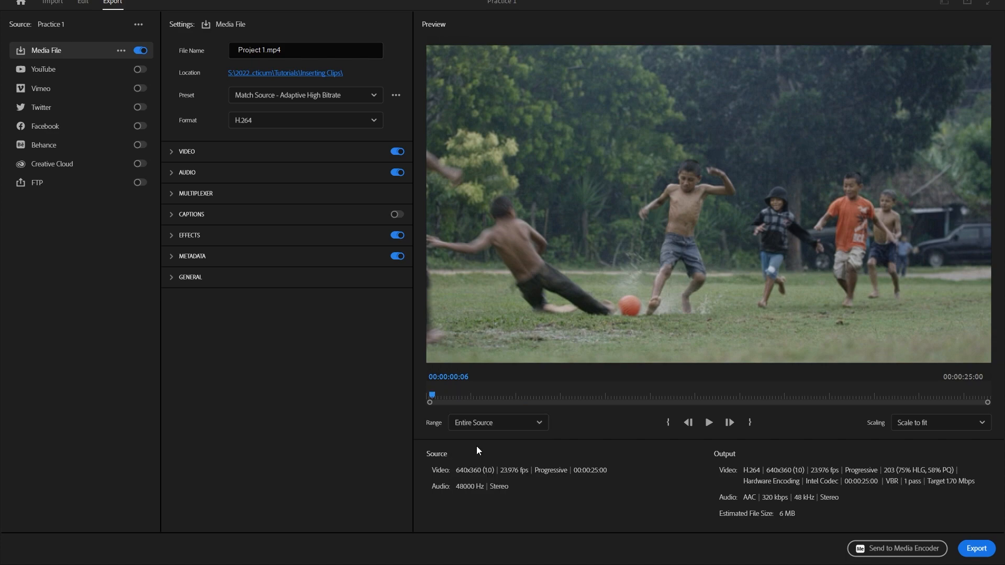
Step: Set the export range to Source In/Out and export the sequence
{"action": "left_click", "coordinate": [492, 423]}
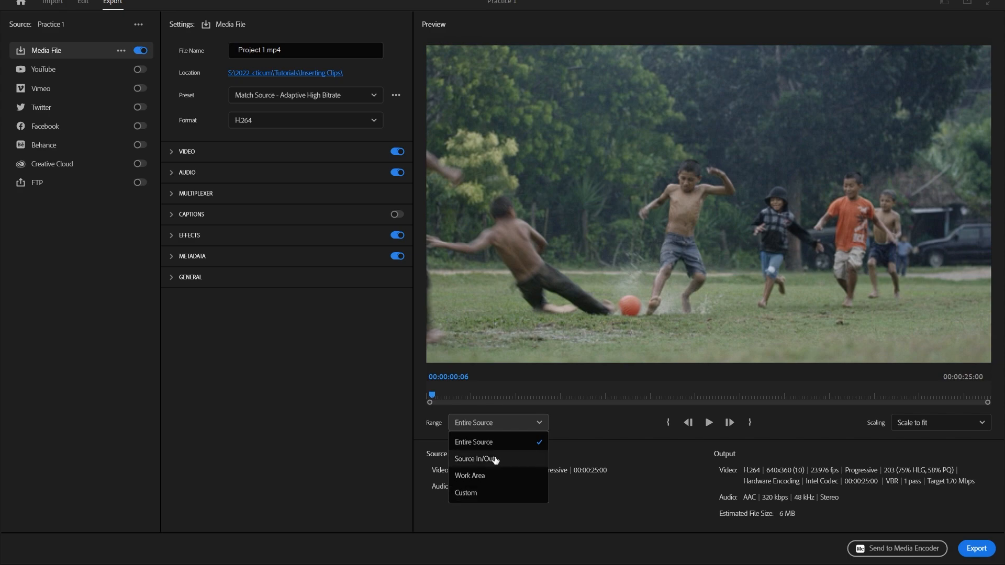
{"action": "left_click", "coordinate": [495, 459]}
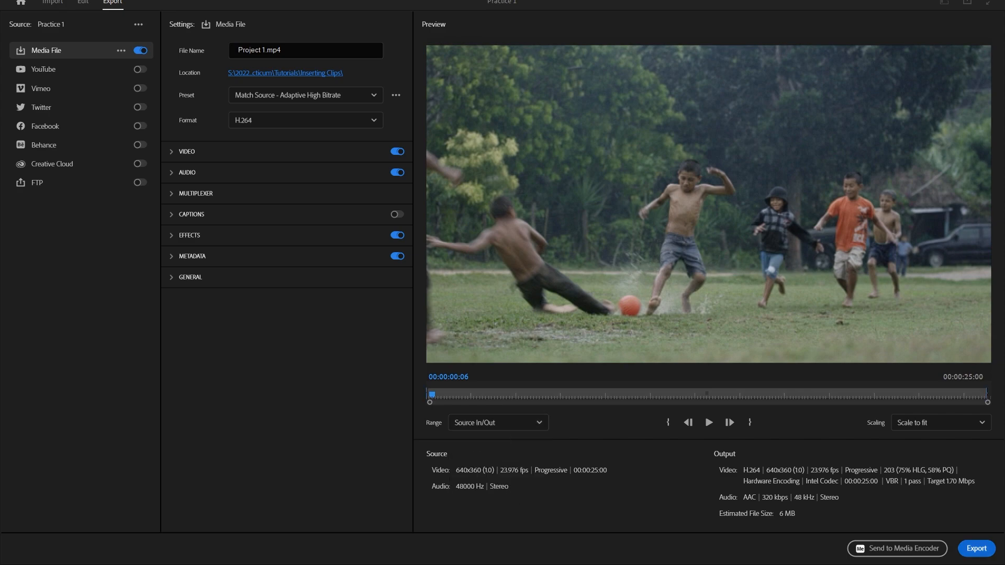
{"action": "left_click", "coordinate": [984, 549]}
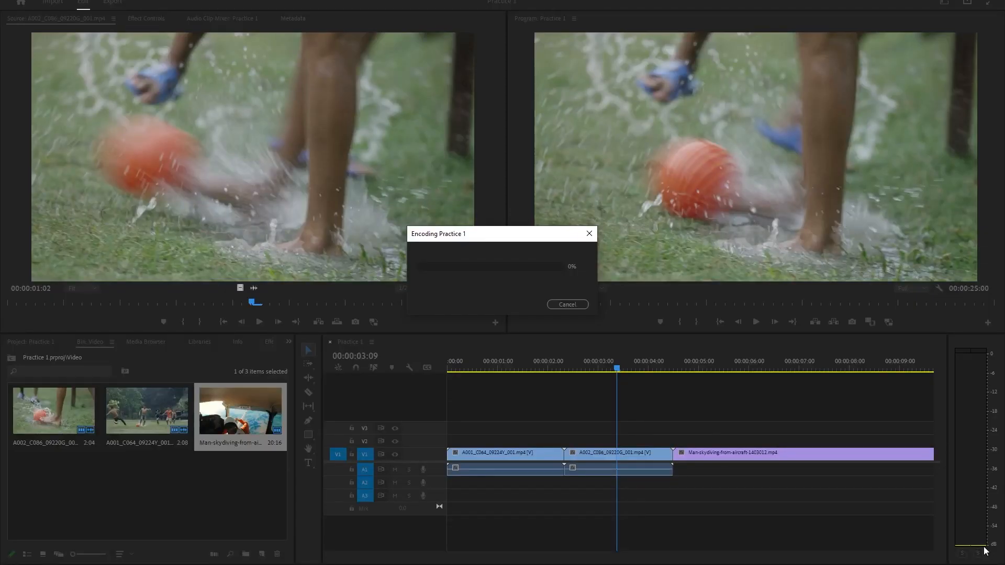